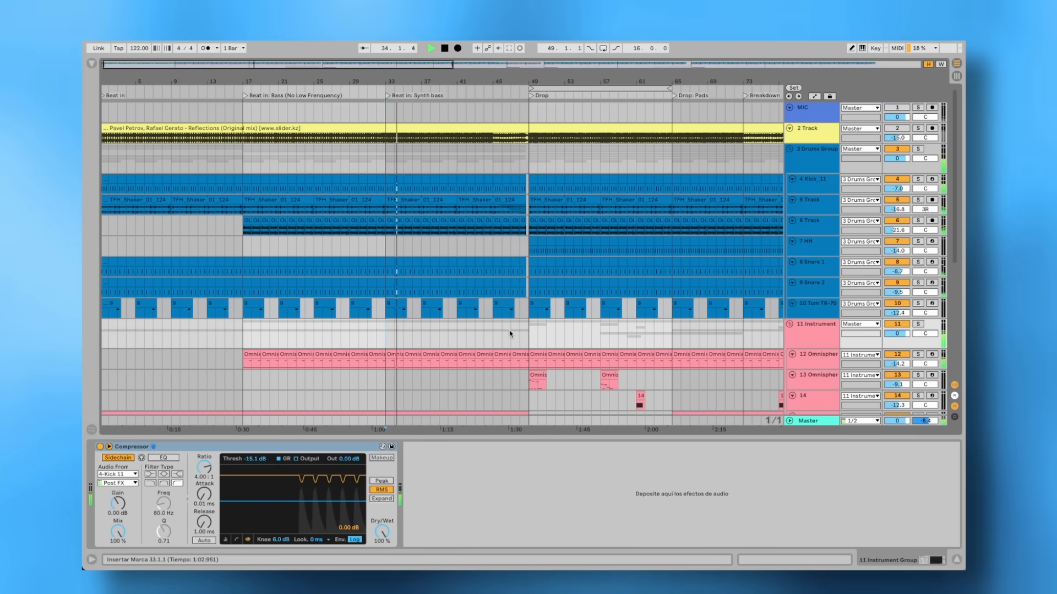
# Step: Fit the whole arrangement to the window width, check the Master track's devices, and leave the device view hidden
pyautogui.click(955, 561)
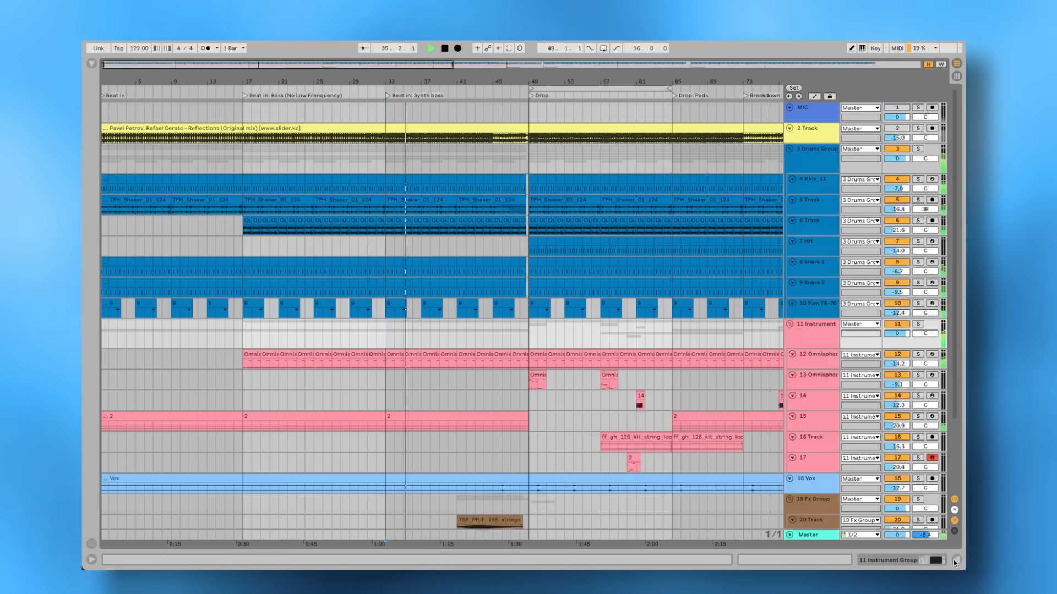
pyautogui.click(941, 64)
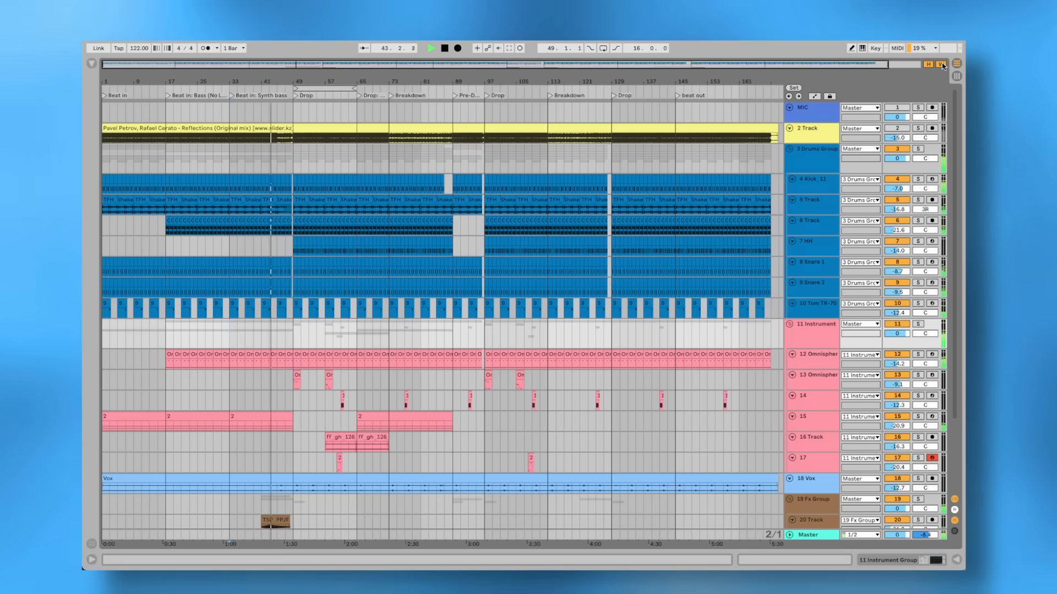
pyautogui.doubleClick(807, 536)
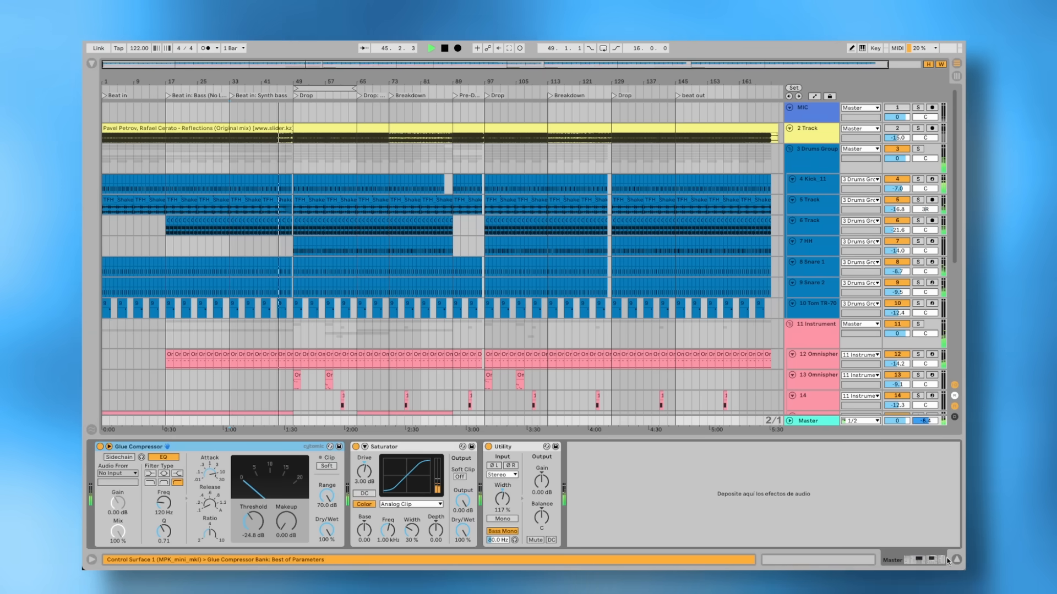
pyautogui.click(955, 560)
# Step: Look over the drum, instrument, vocal and FX tracks across the arrangement's drops, breakdowns and pre-drop during playback
pyautogui.scroll(-4, 340, 312)
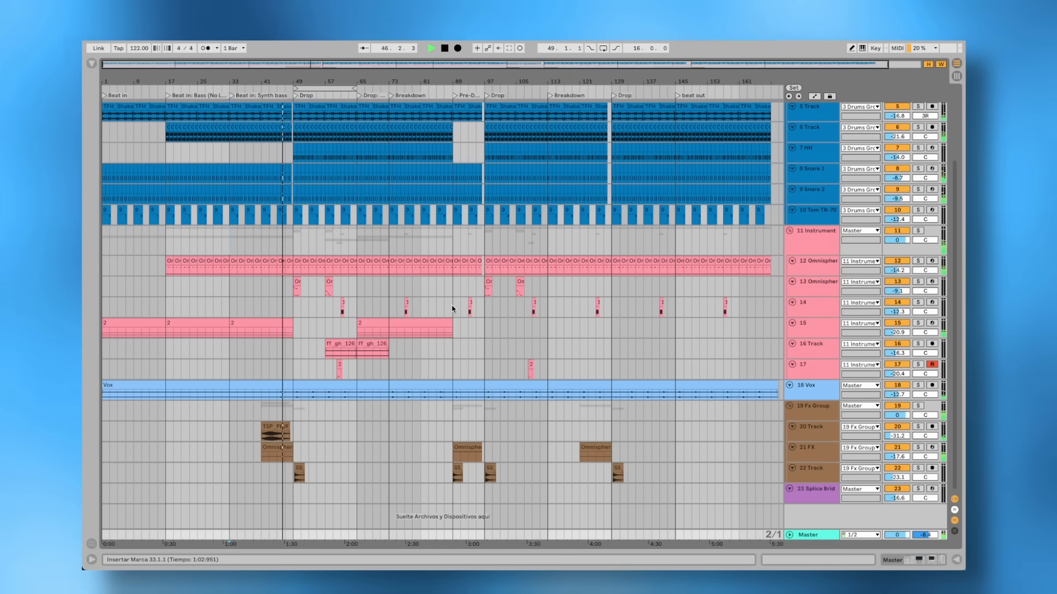
pyautogui.scroll(3, 318, 308)
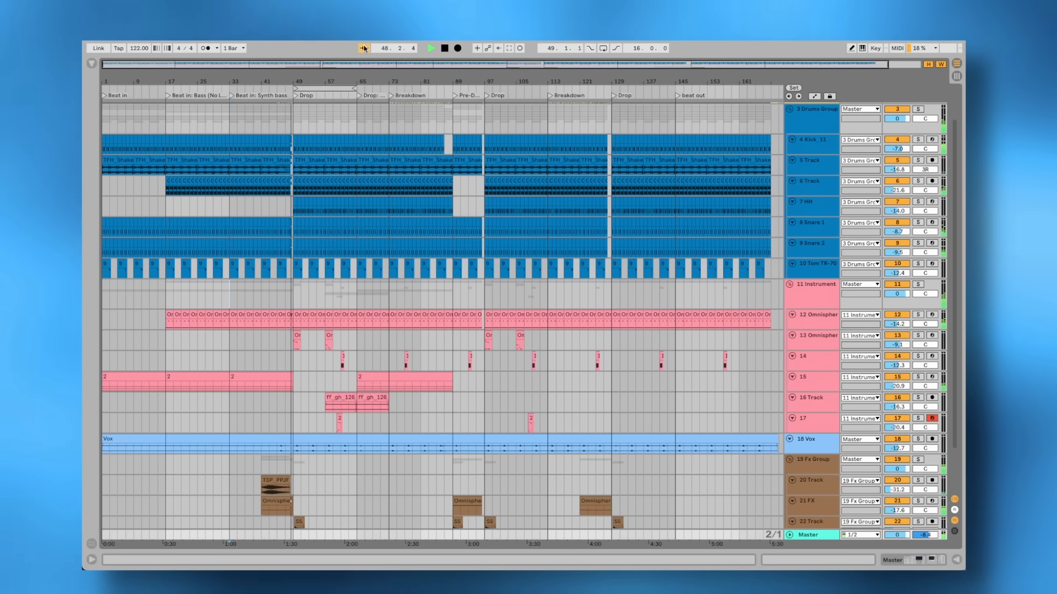
pyautogui.scroll(5, 288, 228)
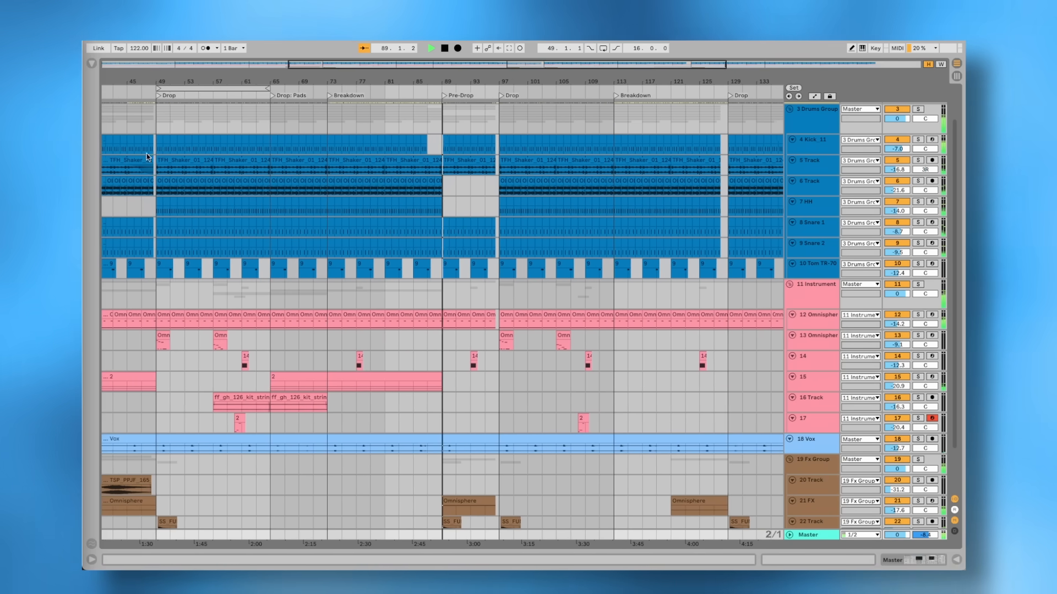
pyautogui.scroll(-3, 485, 324)
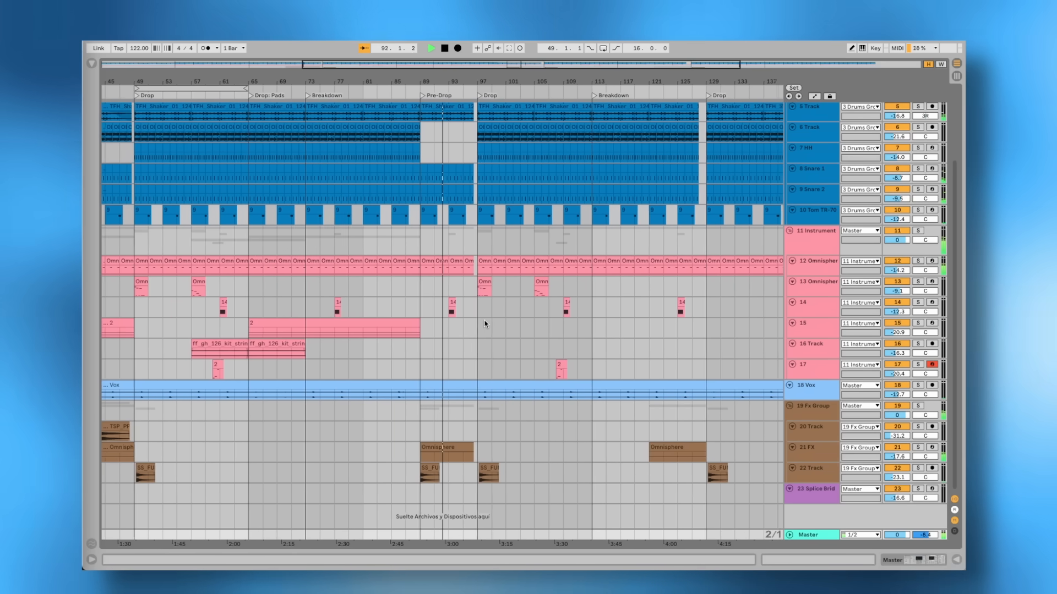
pyautogui.scroll(5, 485, 325)
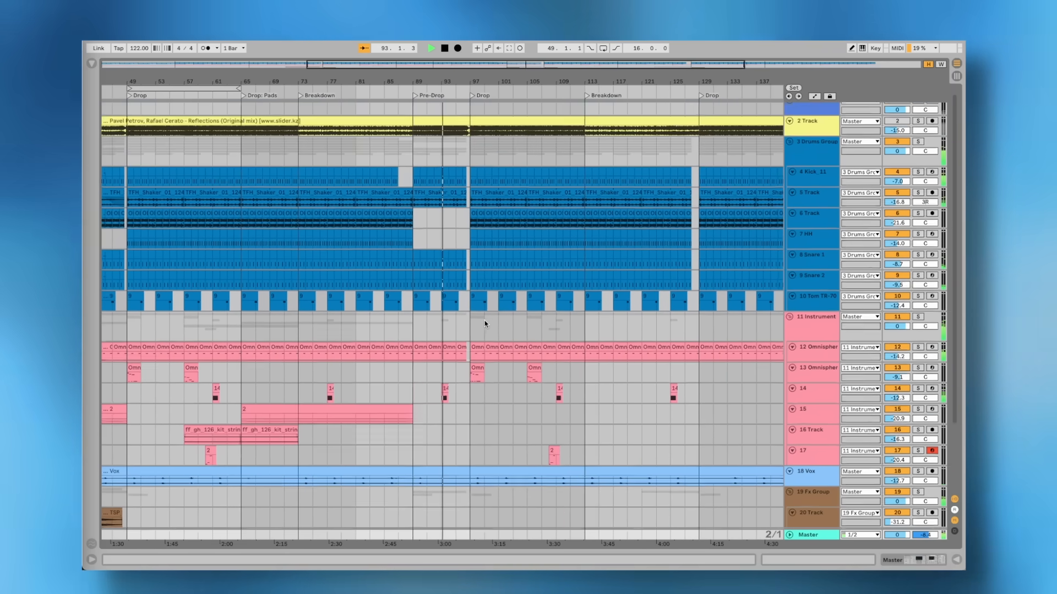
pyautogui.scroll(-5, 485, 324)
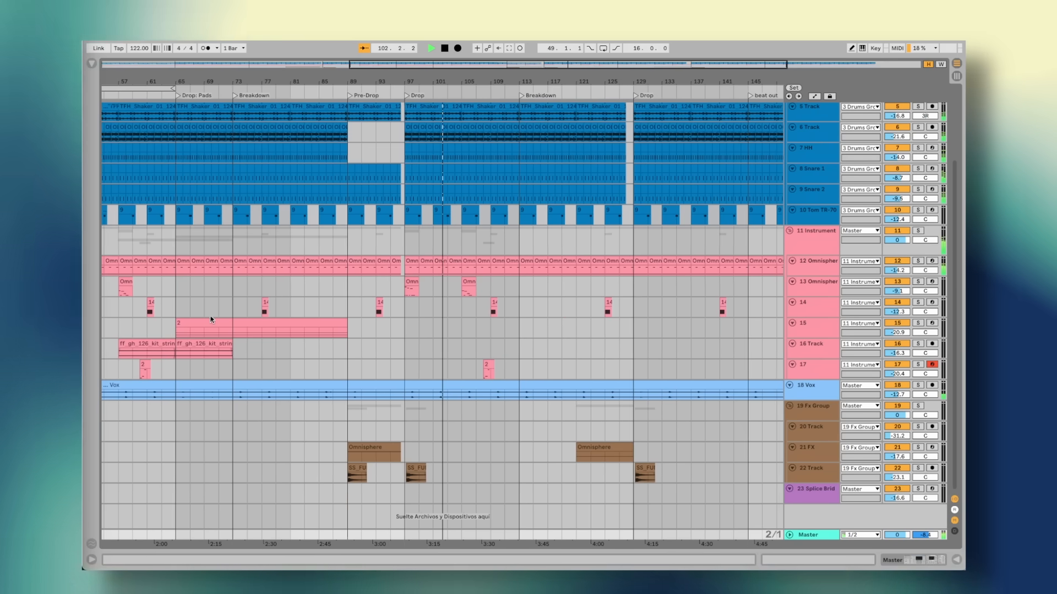
pyautogui.scroll(-1, 210, 319)
pyautogui.hscroll(-3, 251, 329)
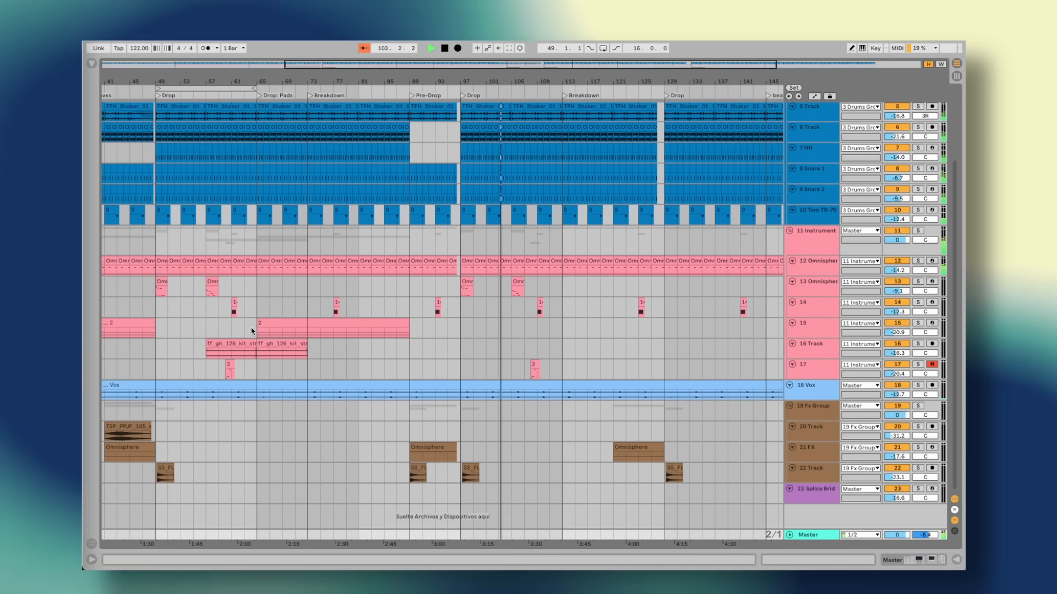
pyautogui.scroll(2, 497, 346)
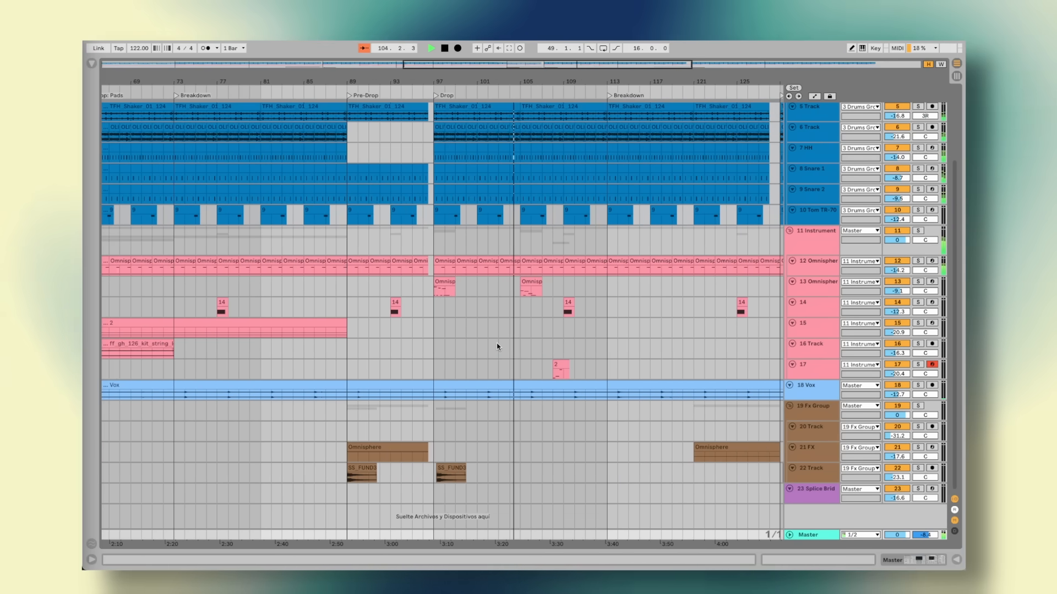
pyautogui.scroll(1, 497, 347)
pyautogui.hscroll(2, 496, 347)
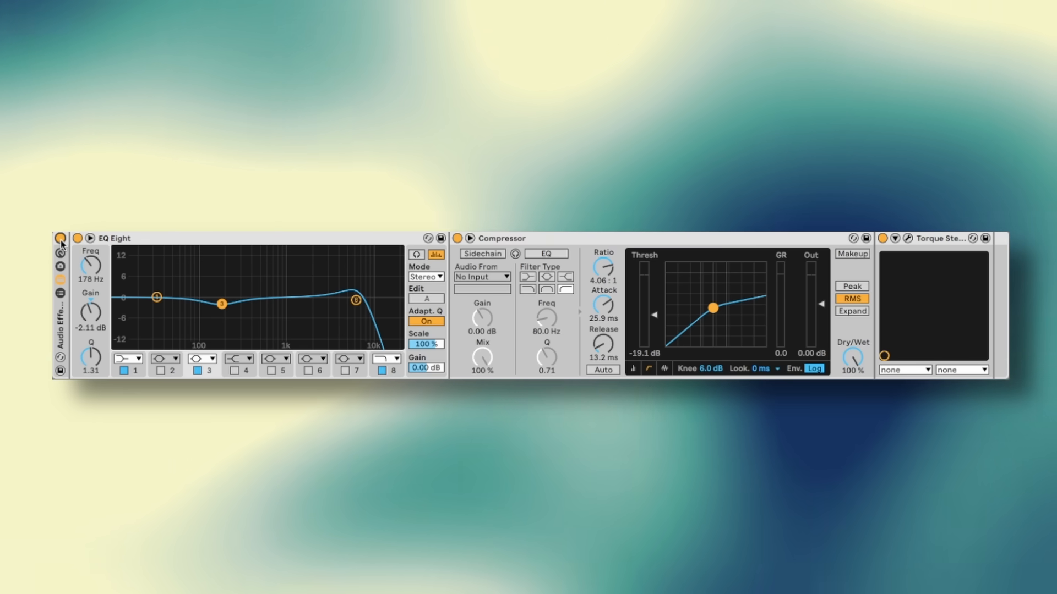
# Step: Compare the soloed kick with its Audio Effect Rack switched on and off, leaving the rack on
pyautogui.click(537, 239)
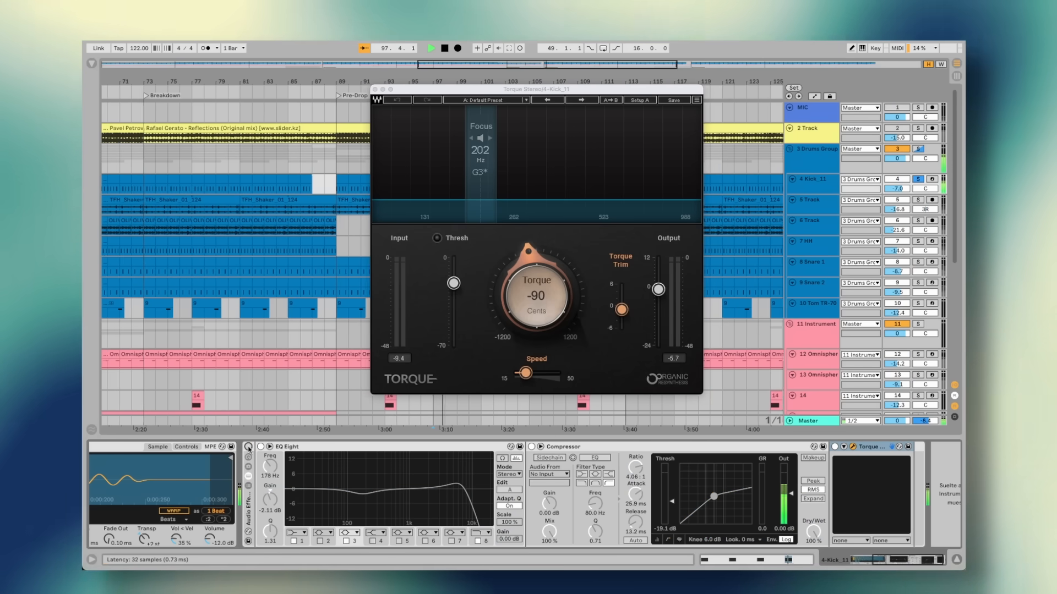
pyautogui.click(248, 447)
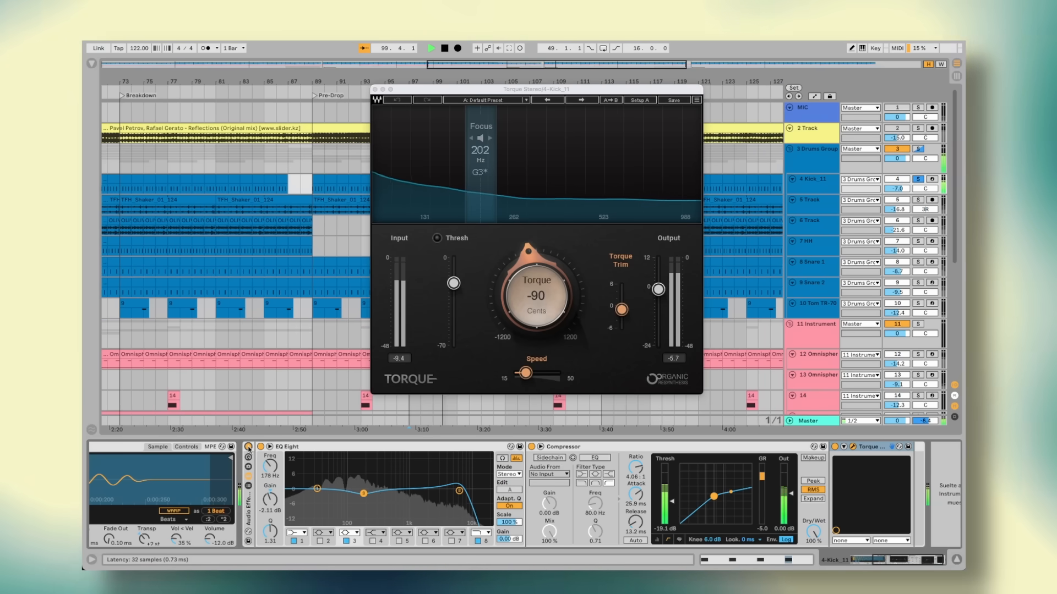
pyautogui.click(248, 447)
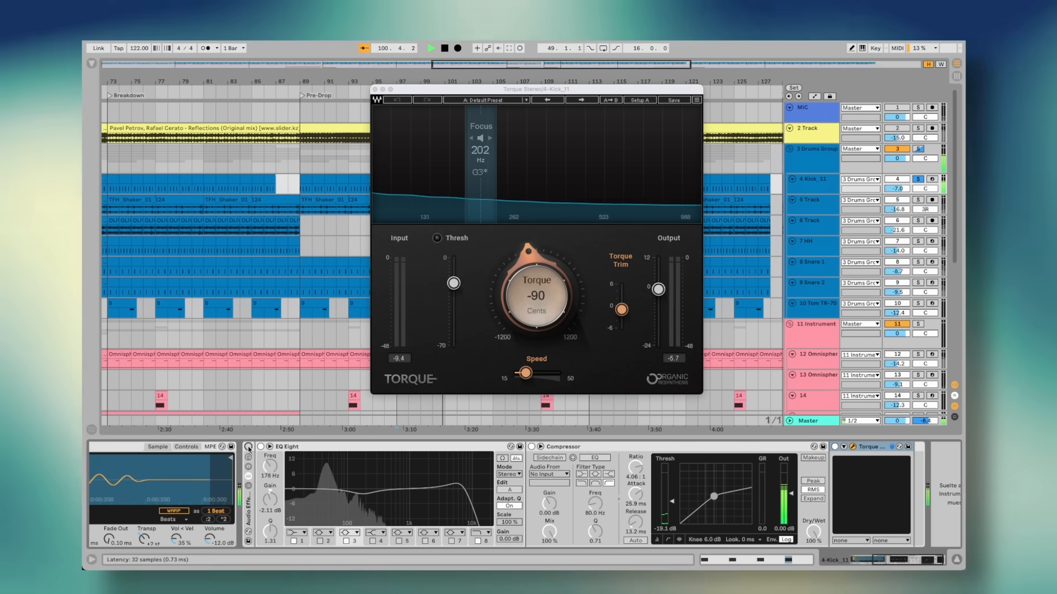
pyautogui.click(248, 448)
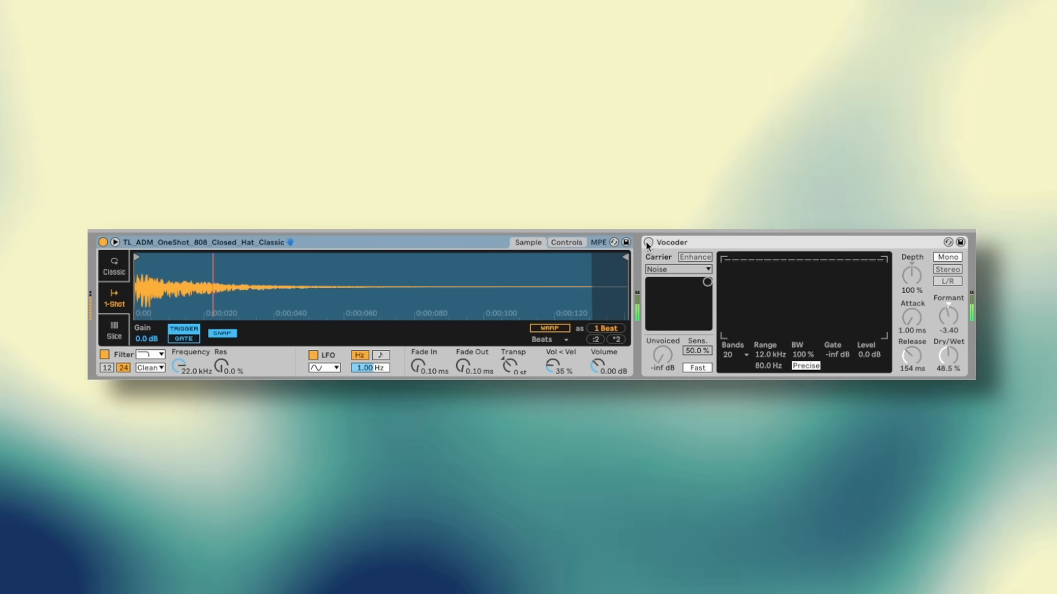
# Step: Turn on the Vocoder after the closed hat sample and start playback
pyautogui.click(647, 243)
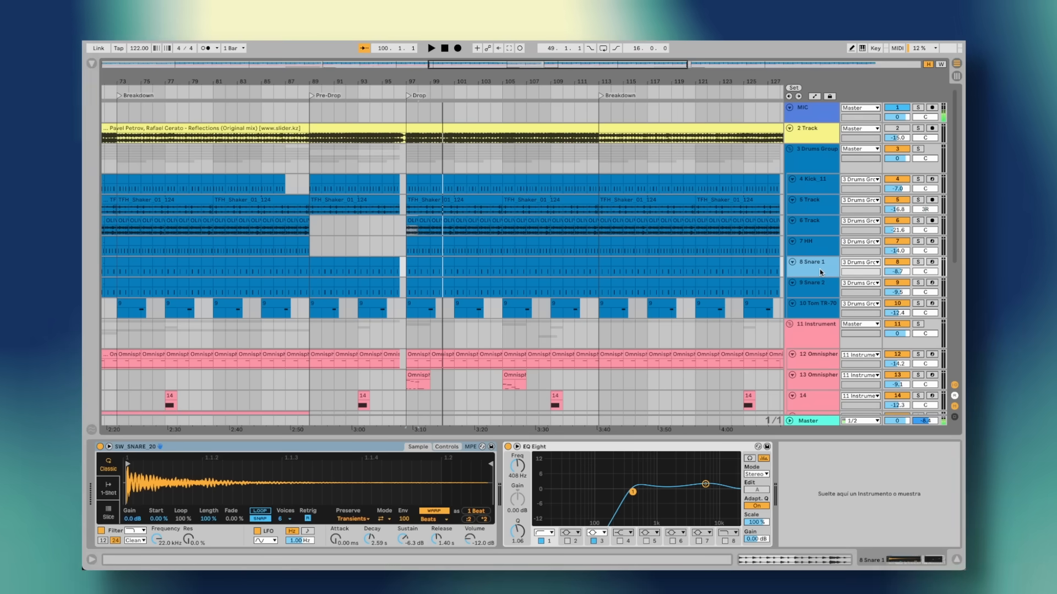
pyautogui.press('space')
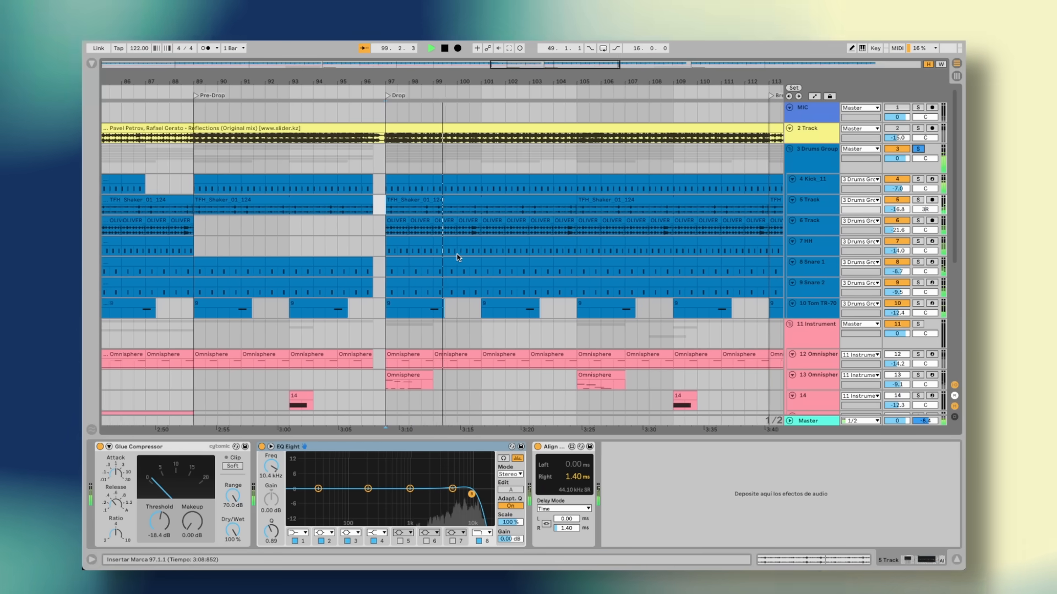
# Step: Show the Drums Group's effect chain and select the high band of its first EQ Eight
pyautogui.click(817, 159)
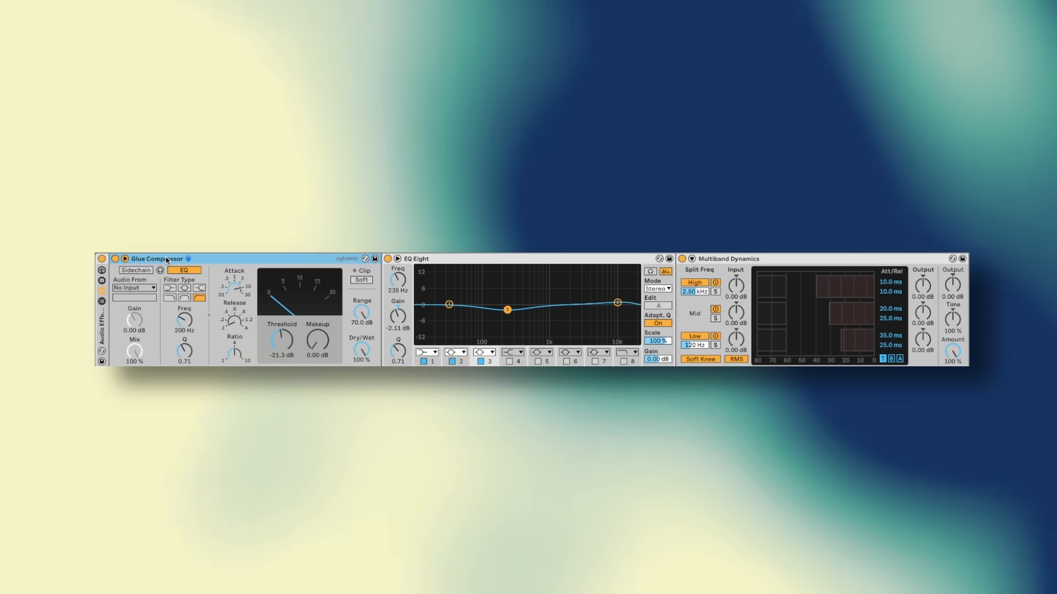
pyautogui.click(452, 262)
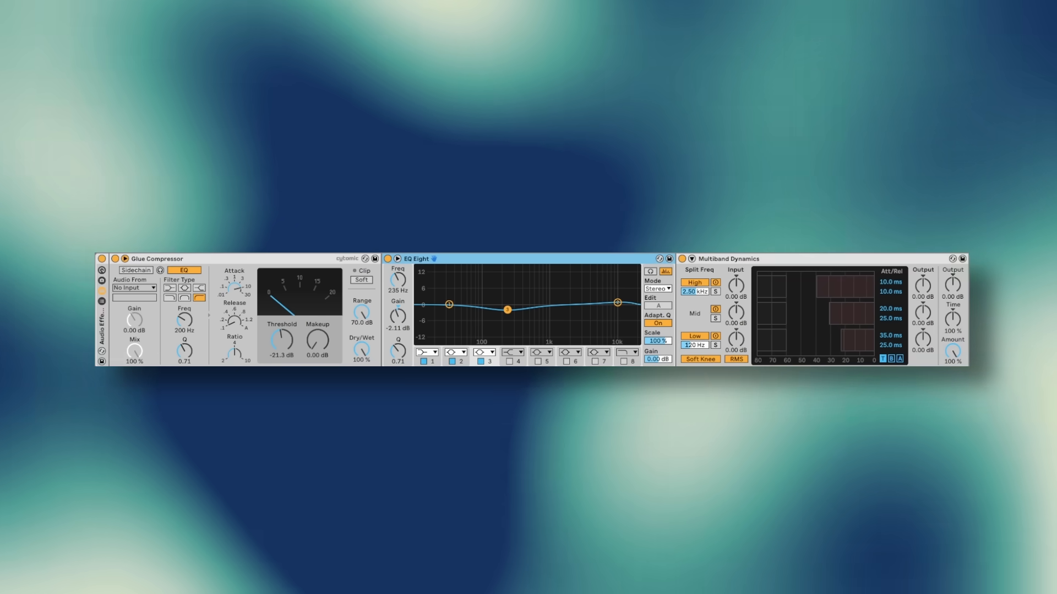
pyautogui.click(617, 303)
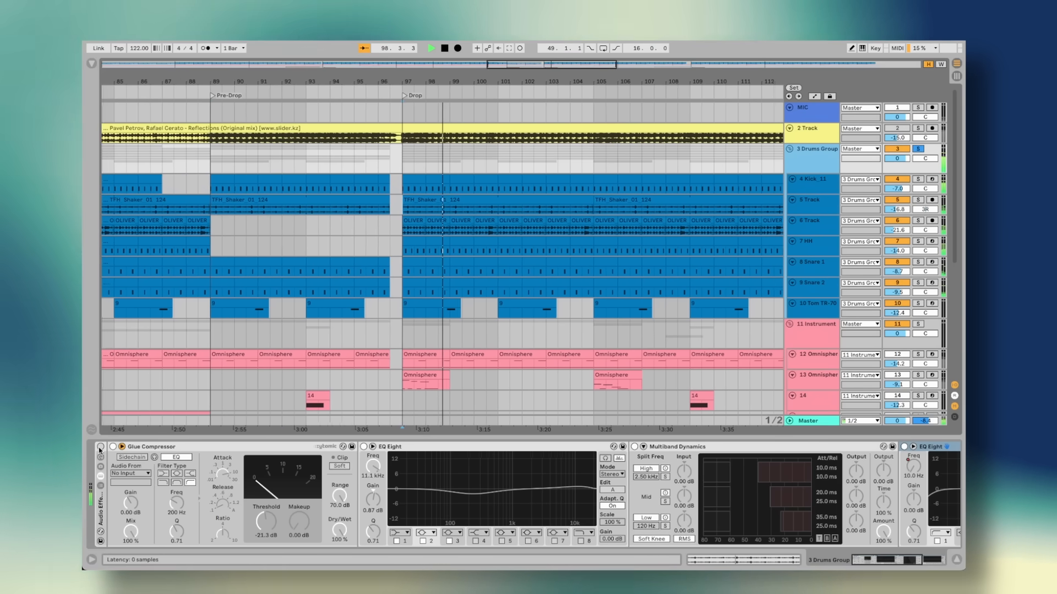
# Step: Compare the soloed drums group with its Audio Effect Rack switched on and off, leaving the rack on
pyautogui.click(99, 449)
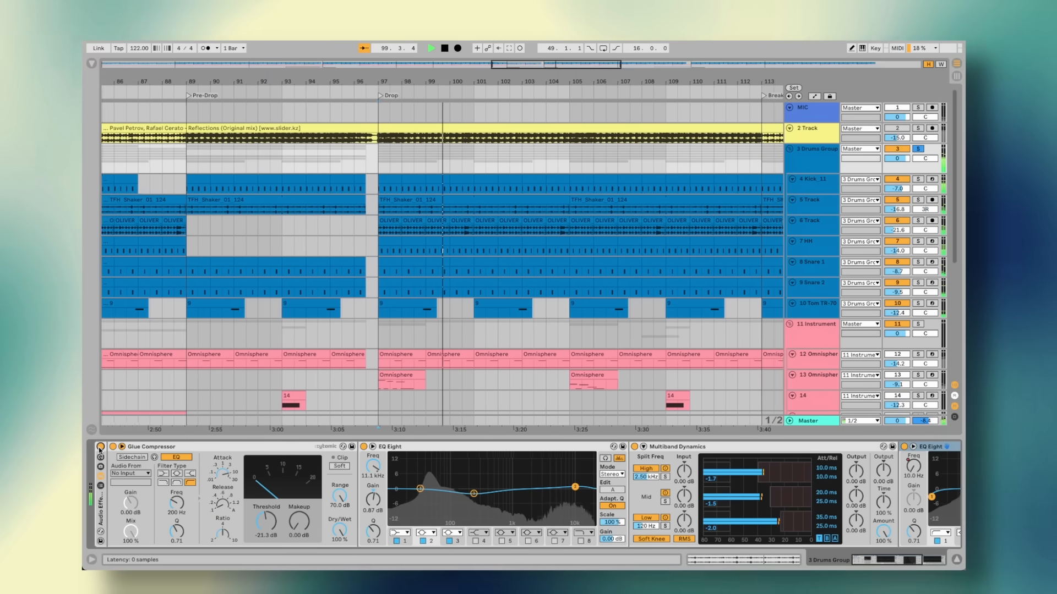
pyautogui.hscroll(2, 339, 516)
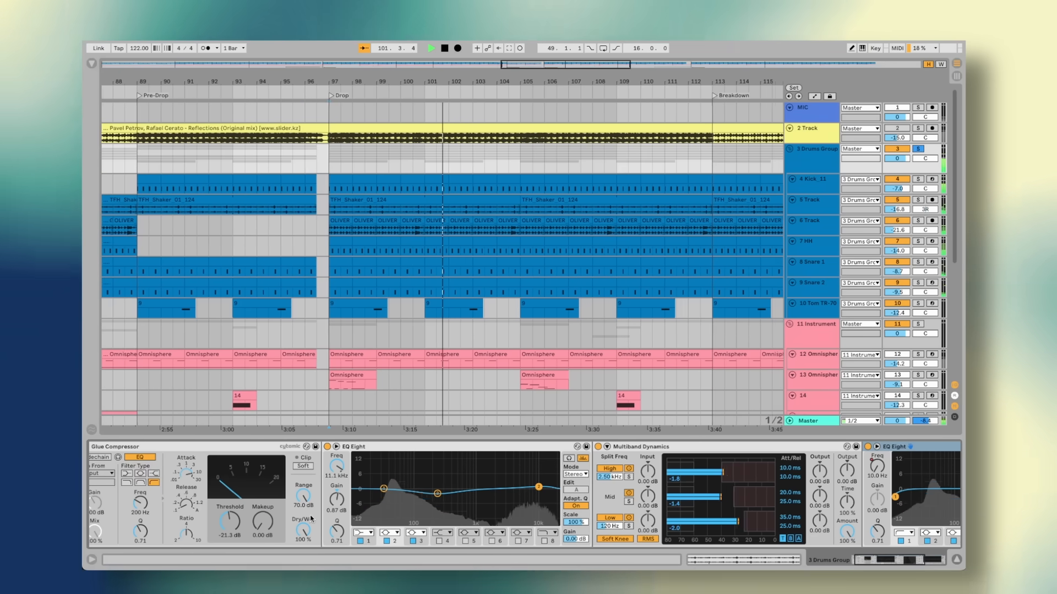
pyautogui.hscroll(-2, 263, 505)
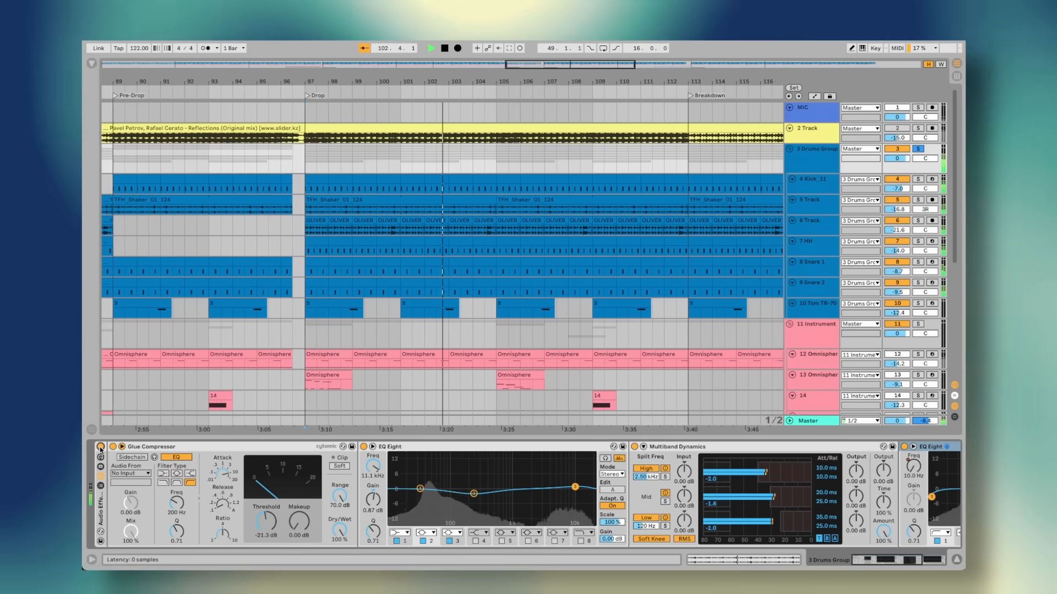
pyautogui.click(100, 447)
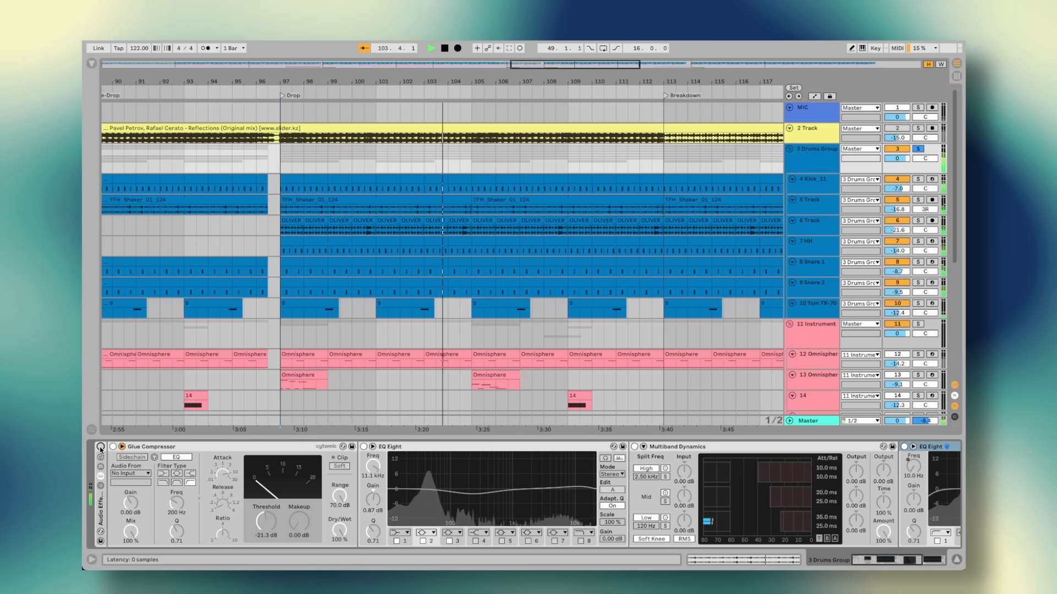
pyautogui.click(100, 447)
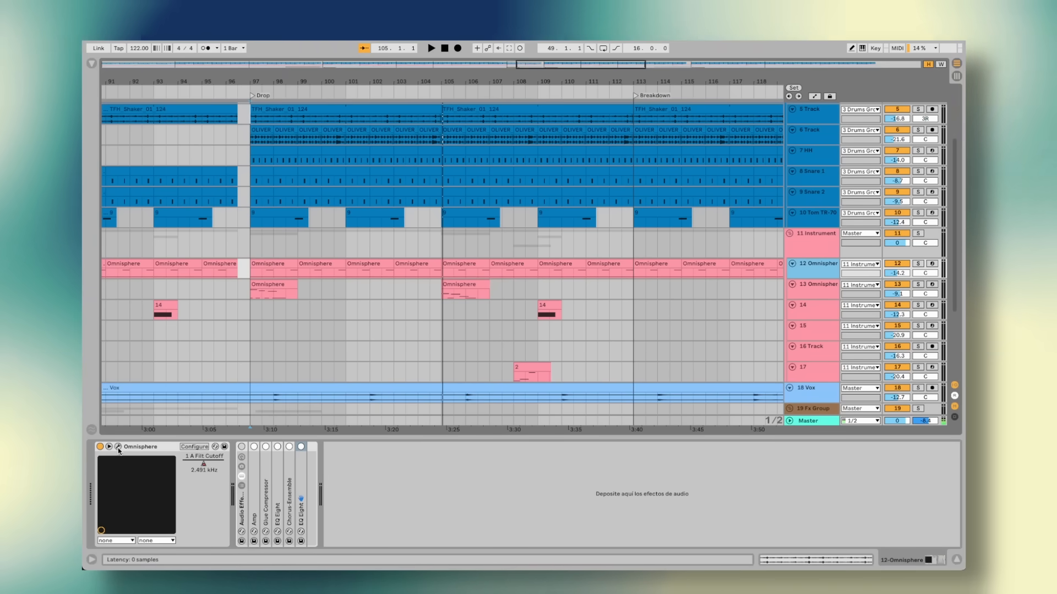
# Step: Open the Omnisphere instrument on track 12 and turn on Harmonia for layer A's oscillator
pyautogui.click(118, 447)
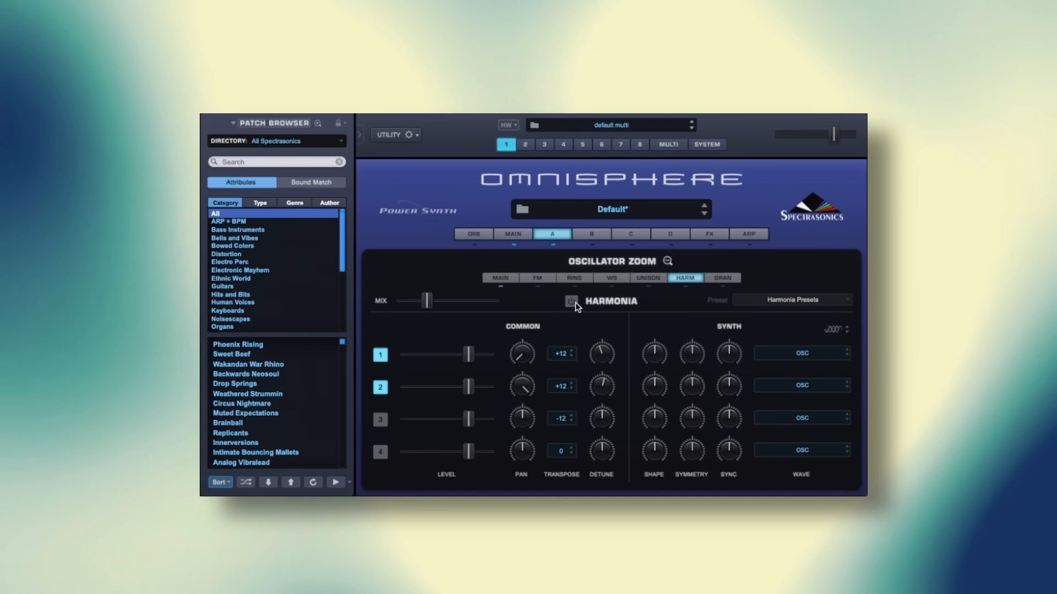
pyautogui.click(575, 302)
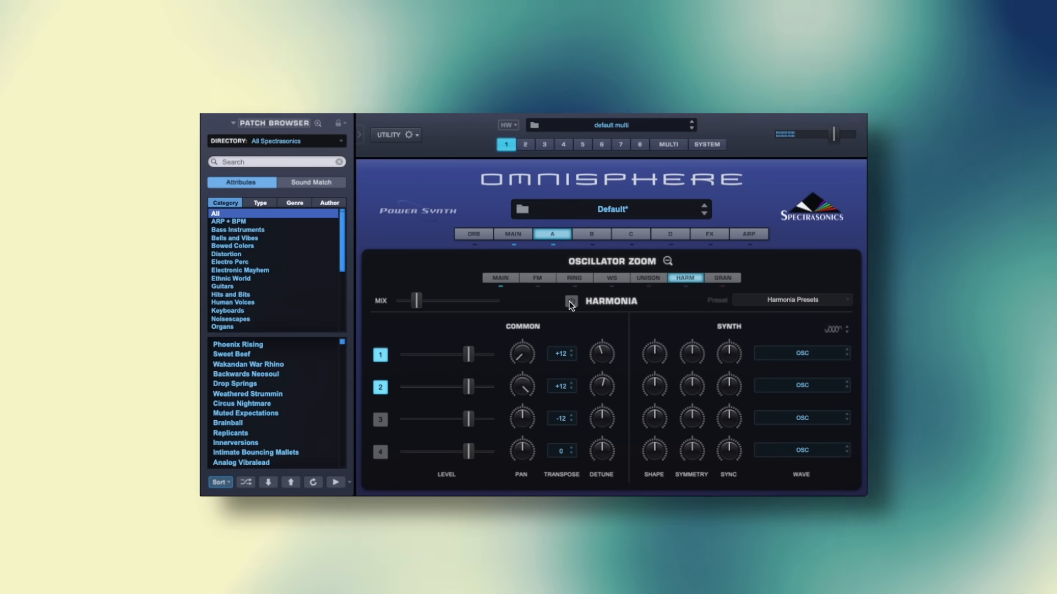
pyautogui.click(570, 304)
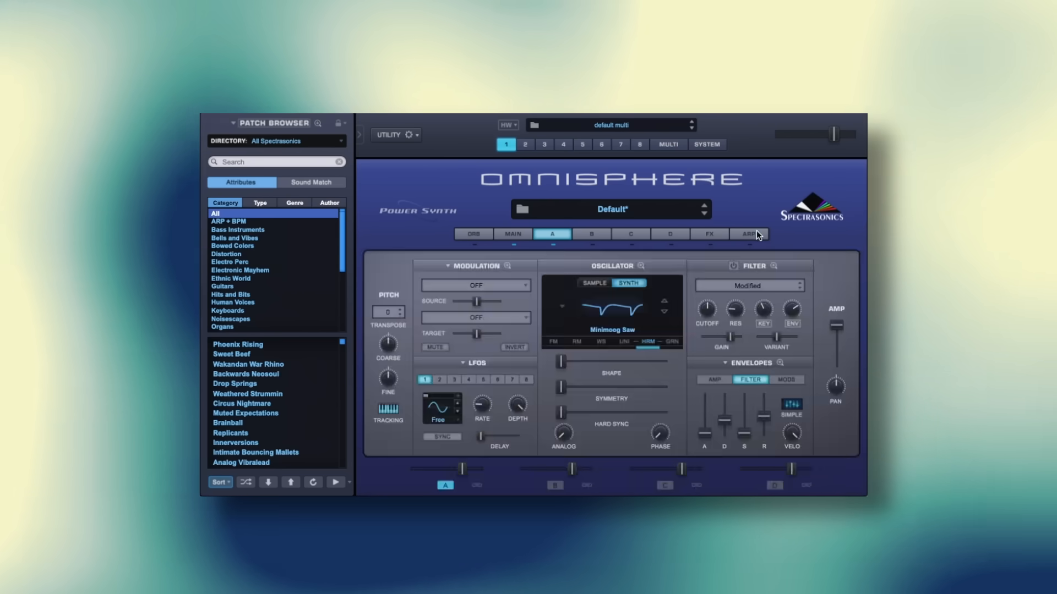
# Step: Turn on Omnisphere's arpeggiator and layer A's filter, and lower the filter cutoff
pyautogui.click(750, 233)
pyautogui.click(559, 267)
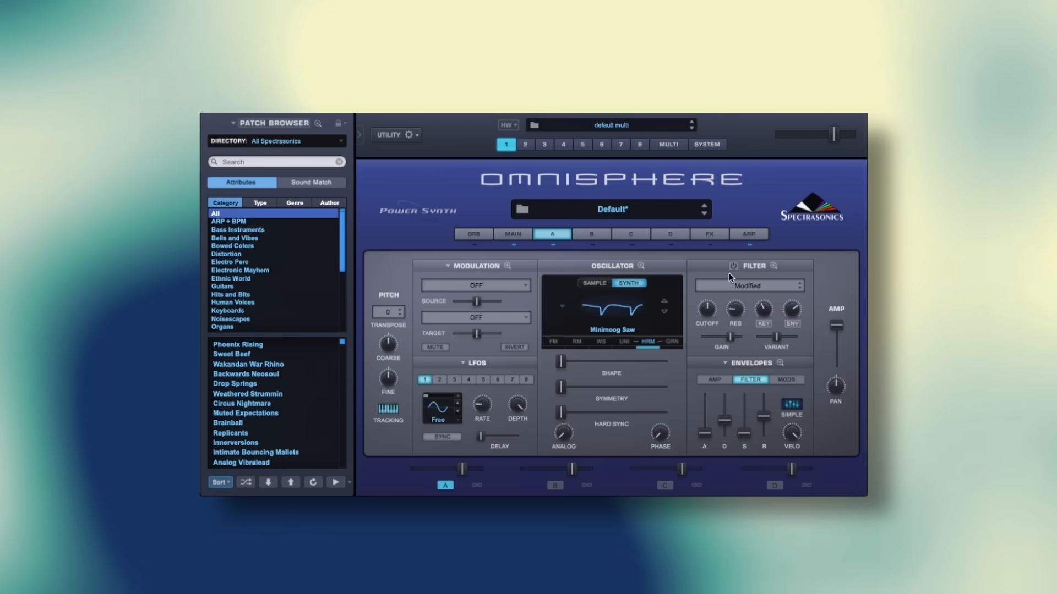
pyautogui.click(734, 266)
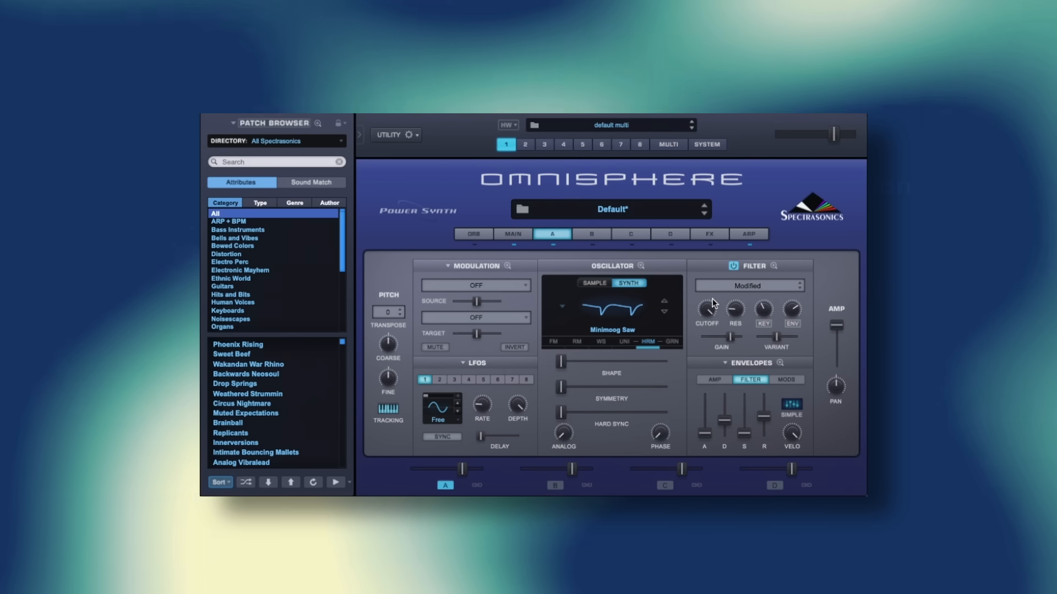
pyautogui.moveTo(709, 316); pyautogui.dragTo(711, 371)
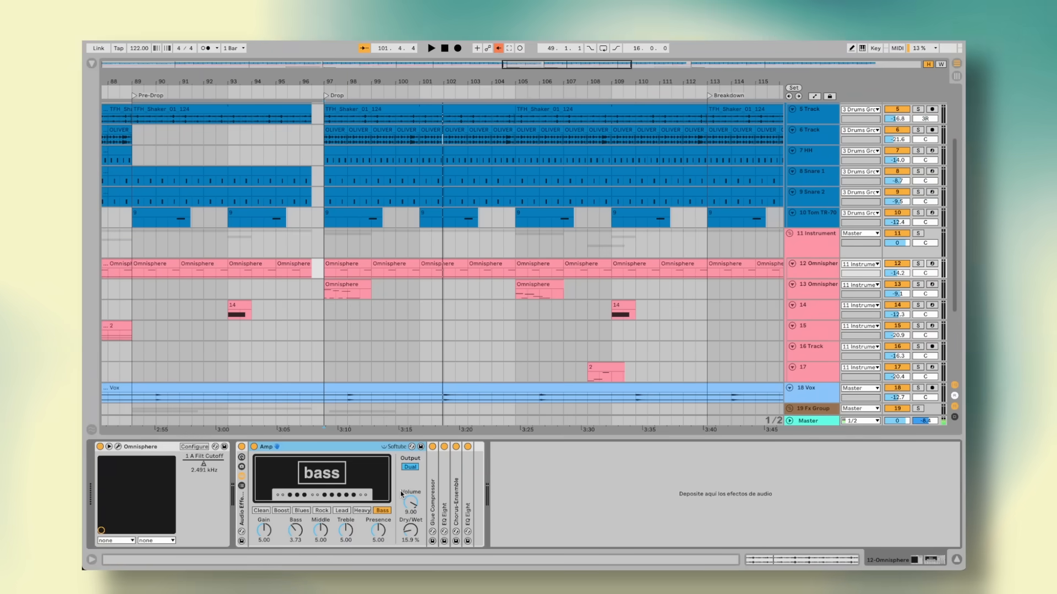
# Step: Unfold the Glue Compressor, first EQ Eight and Chorus-Ensemble in track 12's Audio Effect Rack
pyautogui.doubleClick(432, 498)
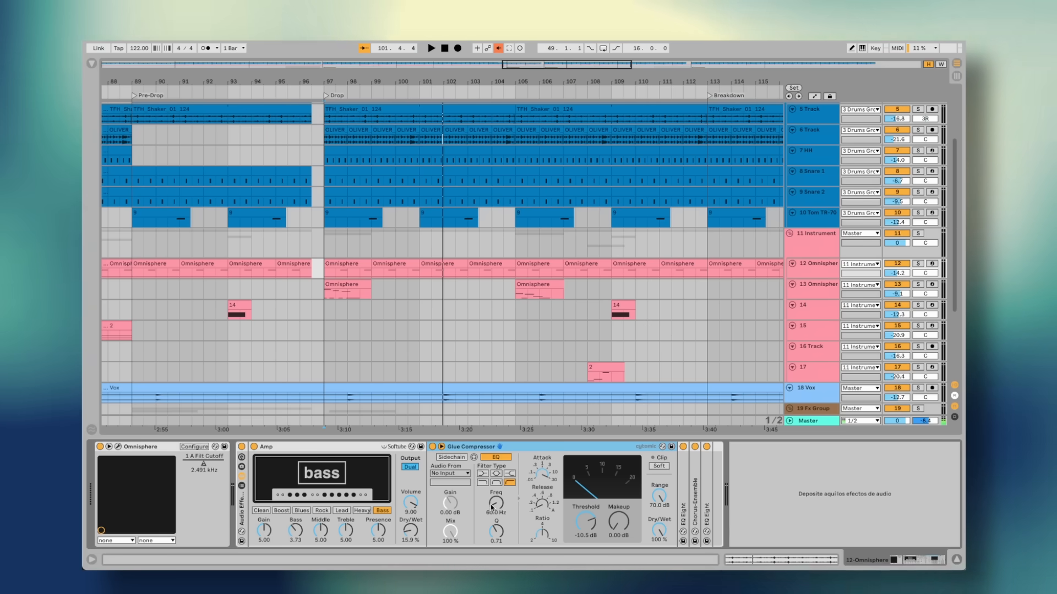
pyautogui.doubleClick(679, 452)
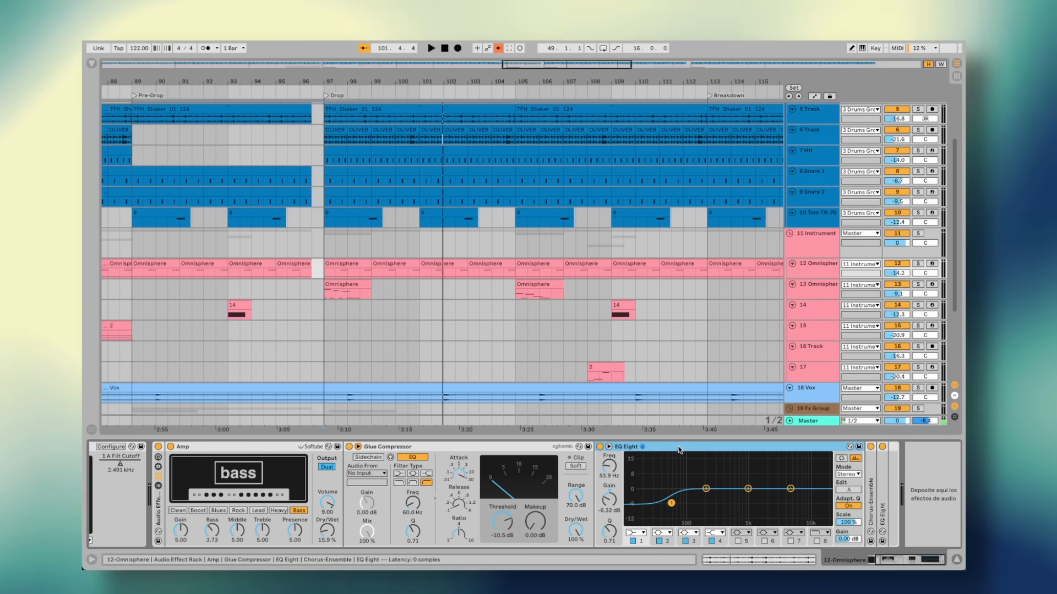
pyautogui.doubleClick(871, 495)
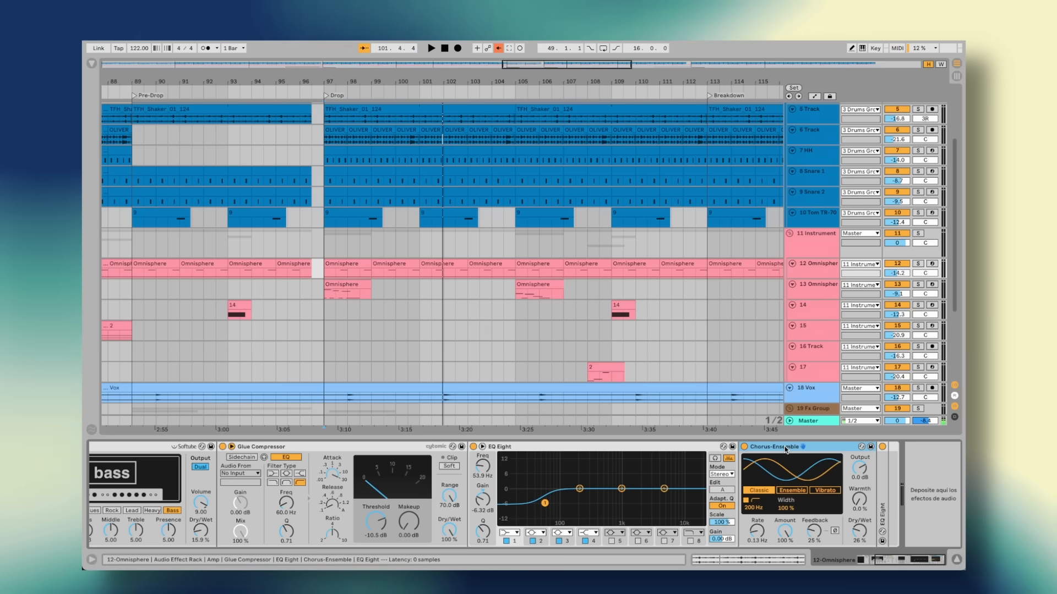
# Step: Unfold the last EQ Eight in track 12's Audio Effect Rack and switch the rack back on
pyautogui.doubleClick(882, 496)
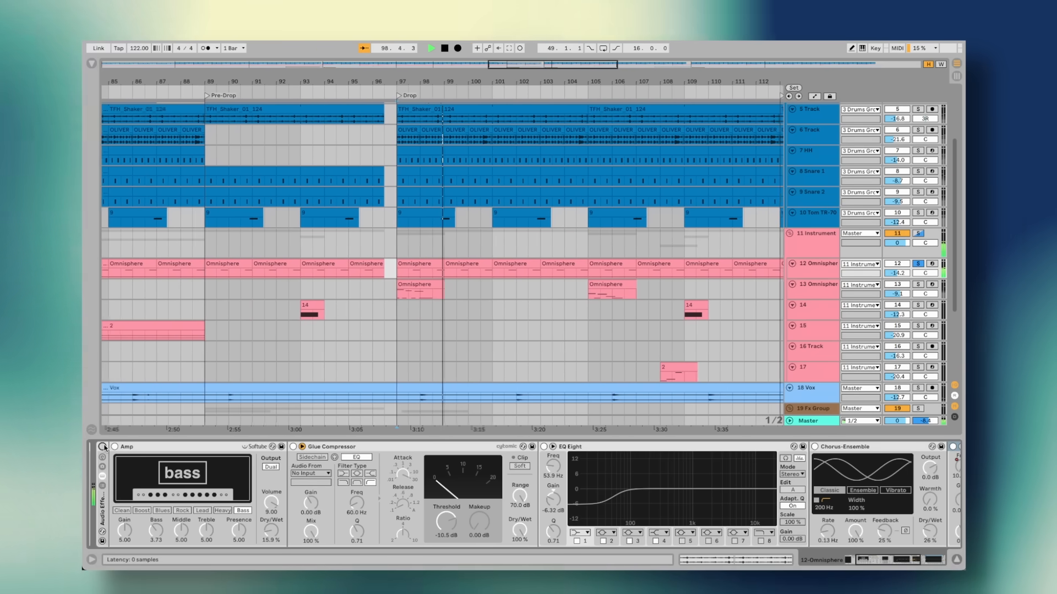
pyautogui.click(103, 446)
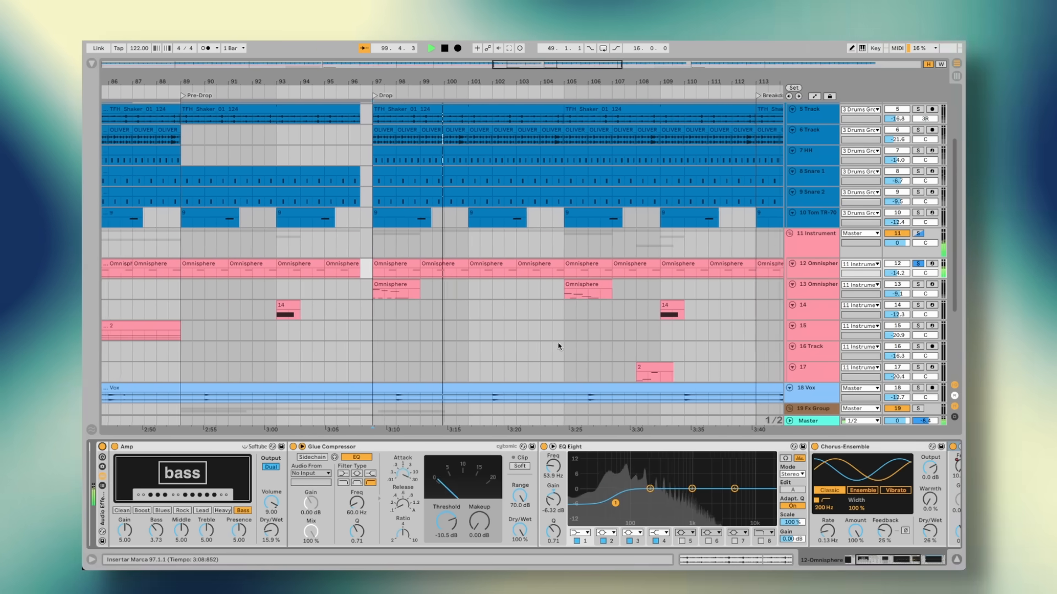
# Step: Add the drums group to the solo and select track 12 to hear the bass with the drums
pyautogui.scroll(3, 558, 347)
pyautogui.click(917, 120)
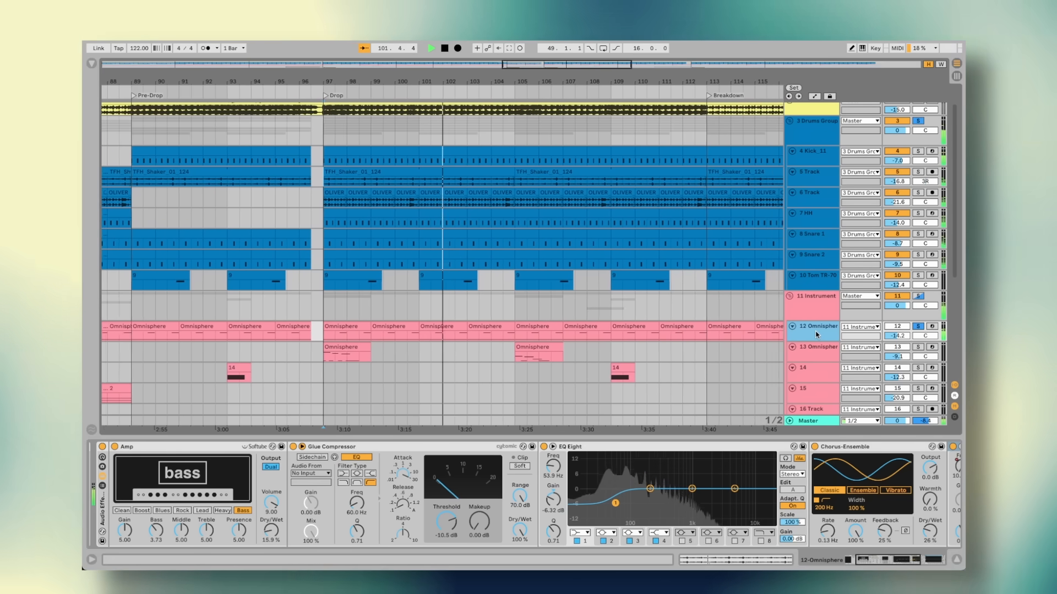
pyautogui.click(816, 334)
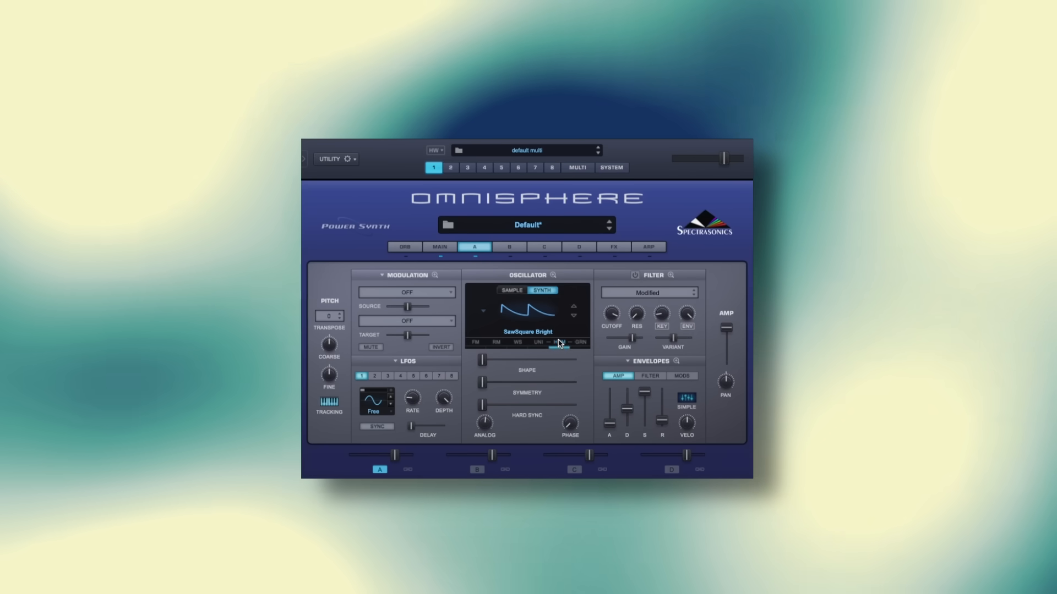
# Step: Open the Harmonia settings of layer A's oscillator in Omnisphere and toggle Harmonia's power
pyautogui.click(559, 342)
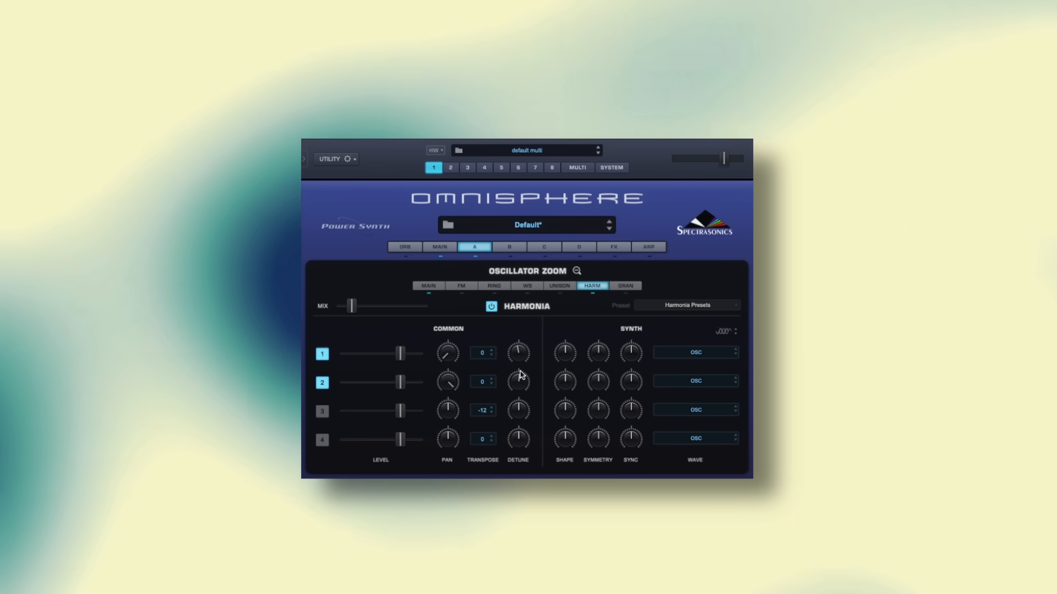
pyautogui.click(493, 307)
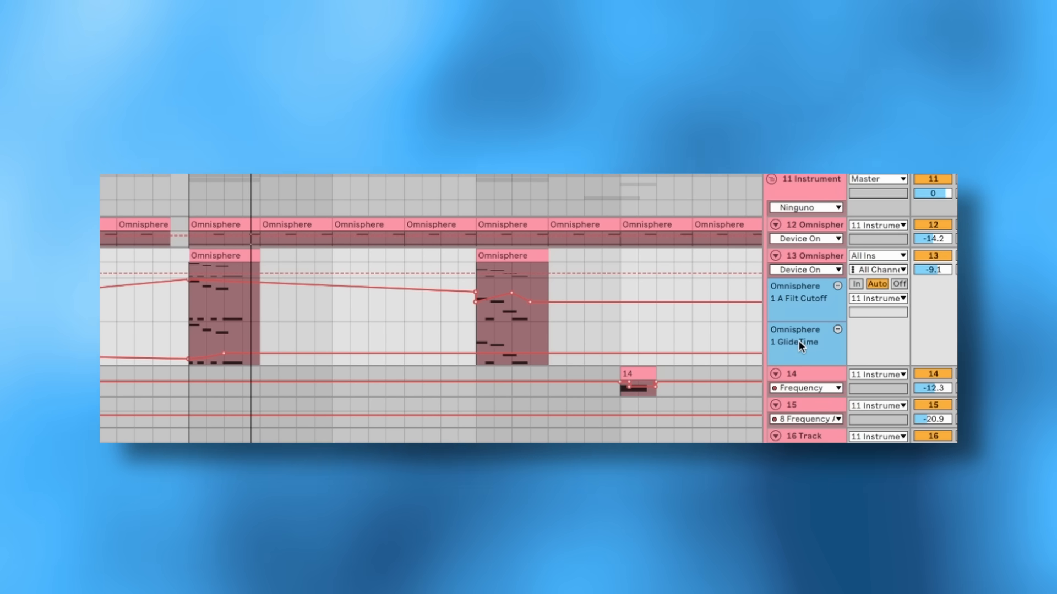
# Step: Play track 13's Omnisphere clip from the Drop at bar 97 to hear its filter cutoff and glide time automation
pyautogui.click(187, 315)
pyautogui.press('space')
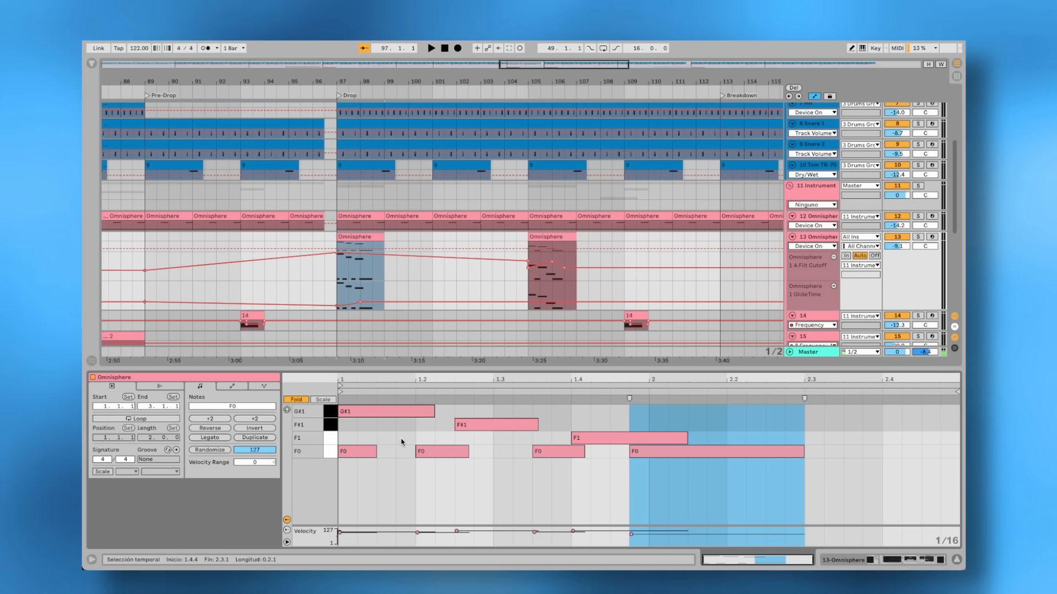
pyautogui.press('space')
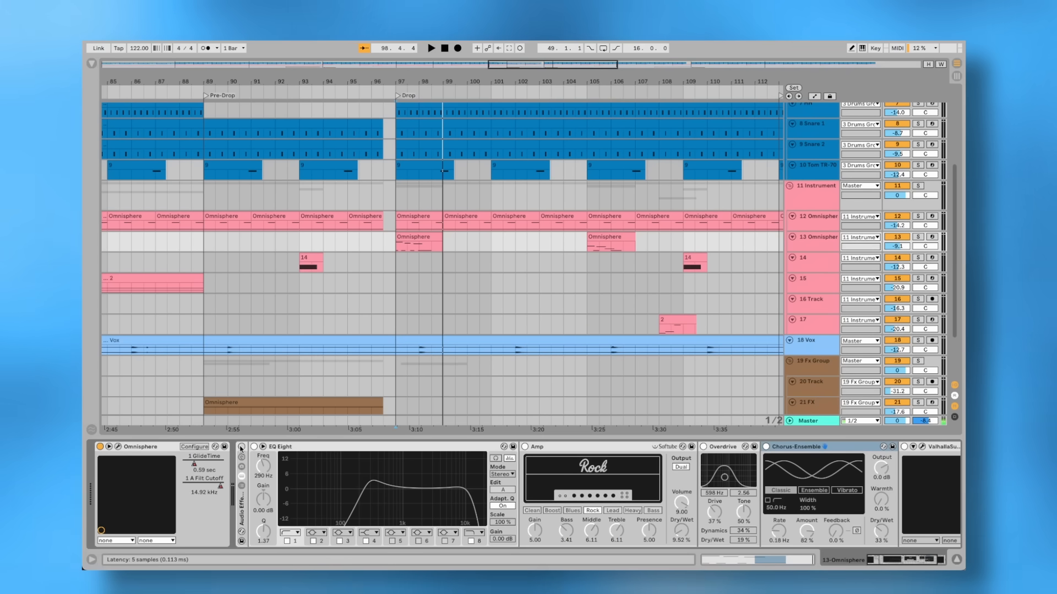
# Step: Switch on track 13's Audio Effect Rack and go through its EQ Eight, Amp, Overdrive, Chorus-Ensemble and Valhalla devices
pyautogui.click(241, 447)
pyautogui.click(331, 448)
pyautogui.hscroll(2, 441, 451)
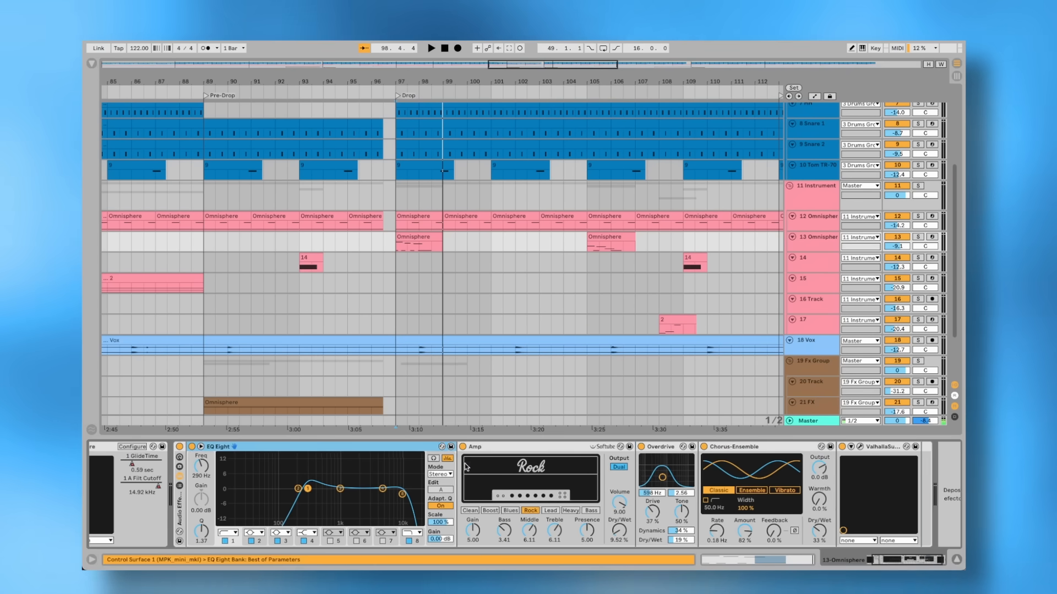
pyautogui.click(486, 447)
pyautogui.hscroll(1, 606, 468)
pyautogui.click(633, 450)
pyautogui.click(715, 447)
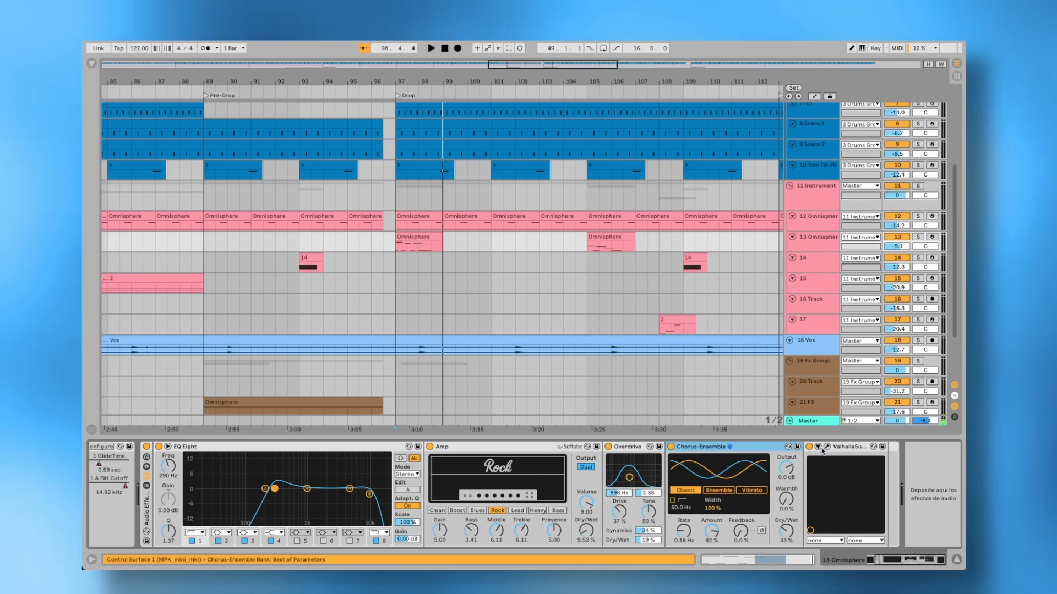
pyautogui.click(827, 448)
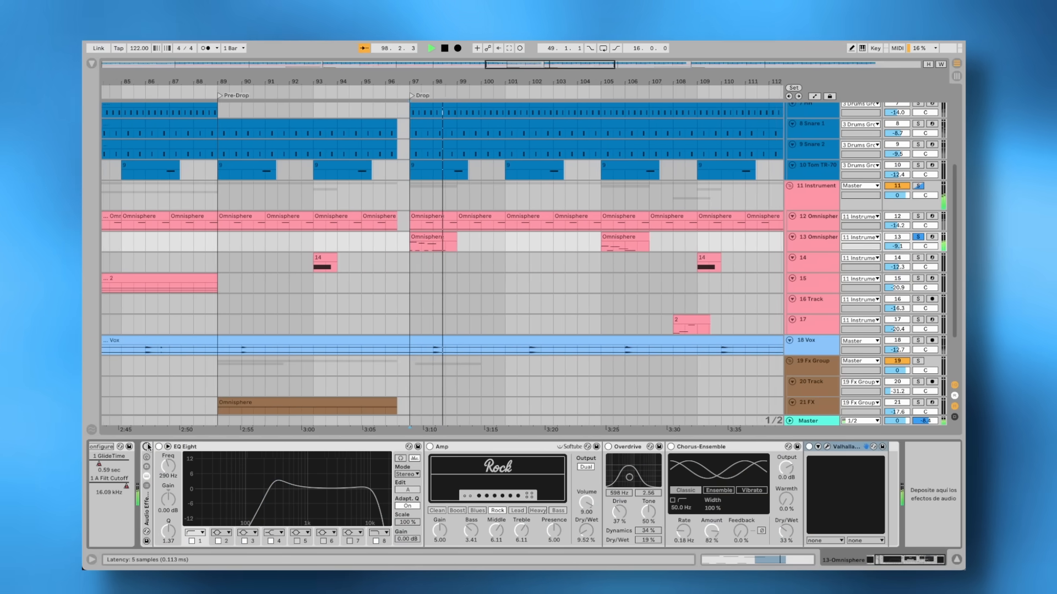
# Step: Switch track 13's Audio Effect Rack back on during playback to compare the sound, and toggle playback
pyautogui.click(148, 447)
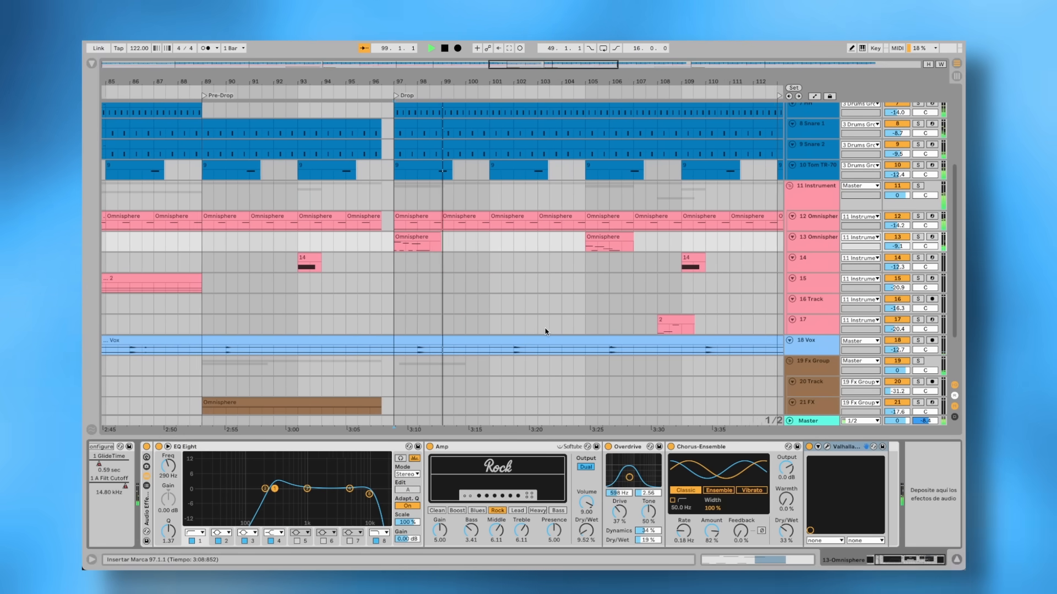
pyautogui.press('space')
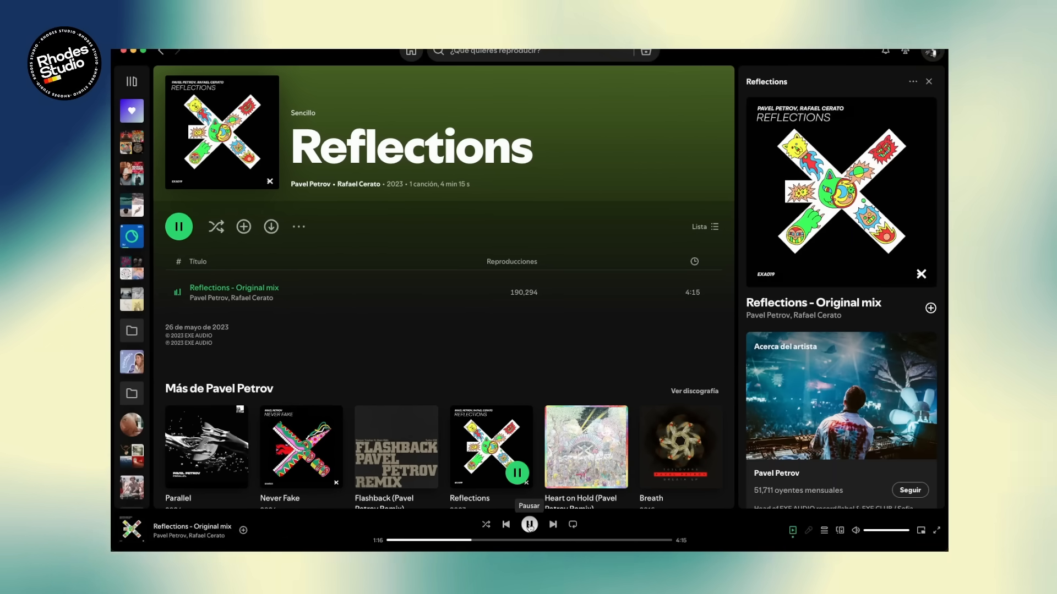
# Step: Pause the reference track Reflections - Original mix in Spotify
pyautogui.click(529, 524)
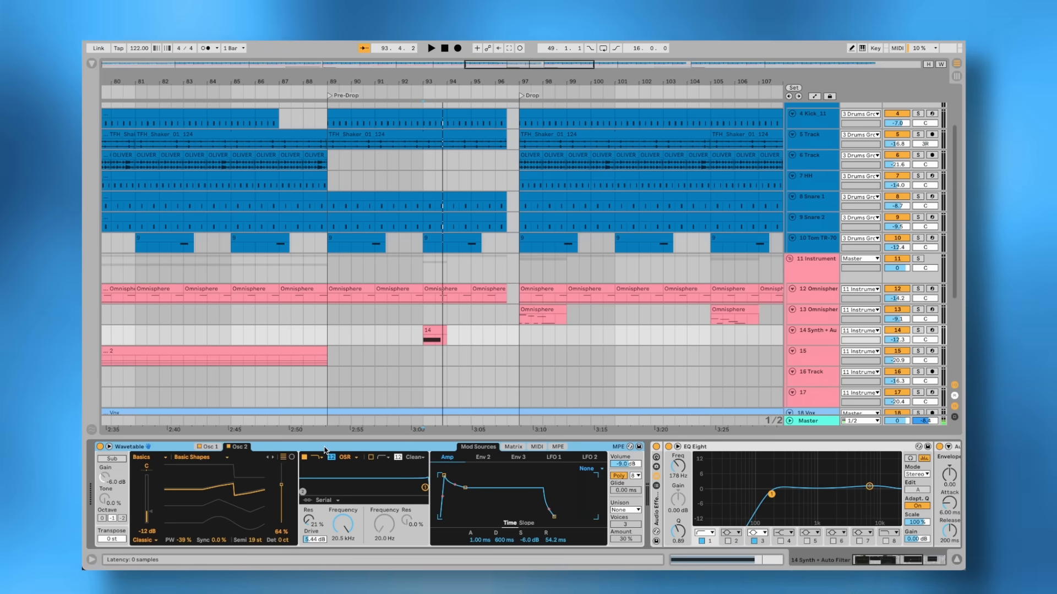
# Step: Compare the Osc 1 and Osc 2 settings in track 14's Wavetable, finishing on Osc 1
pyautogui.click(214, 449)
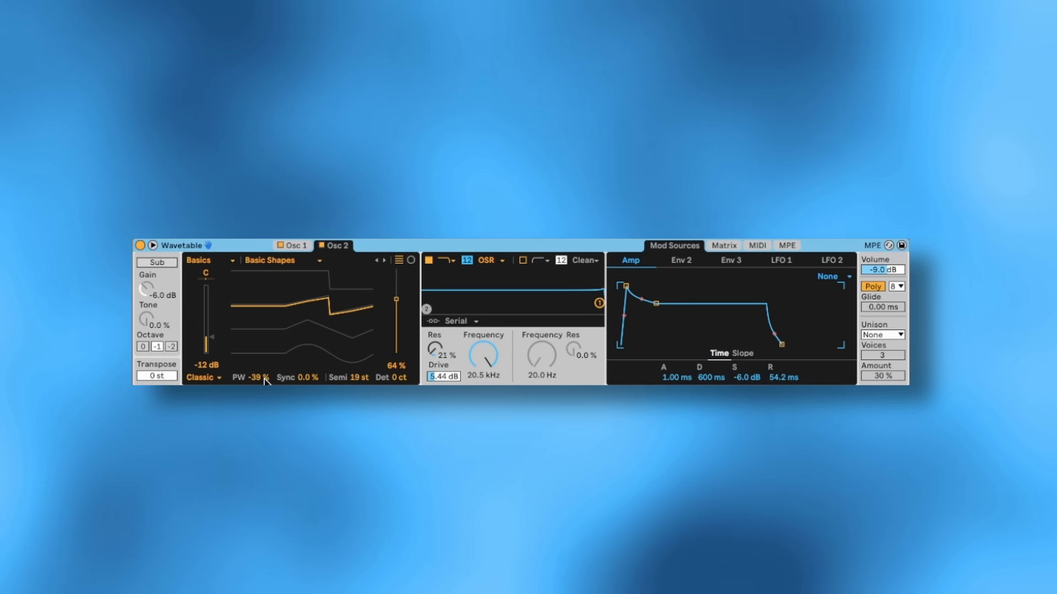
pyautogui.click(300, 246)
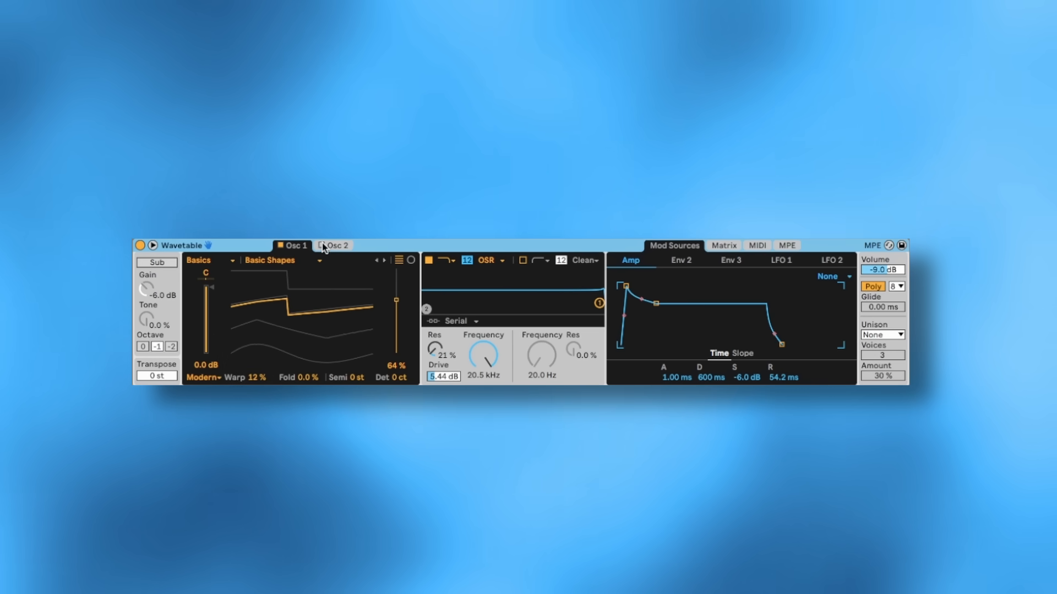
pyautogui.click(336, 245)
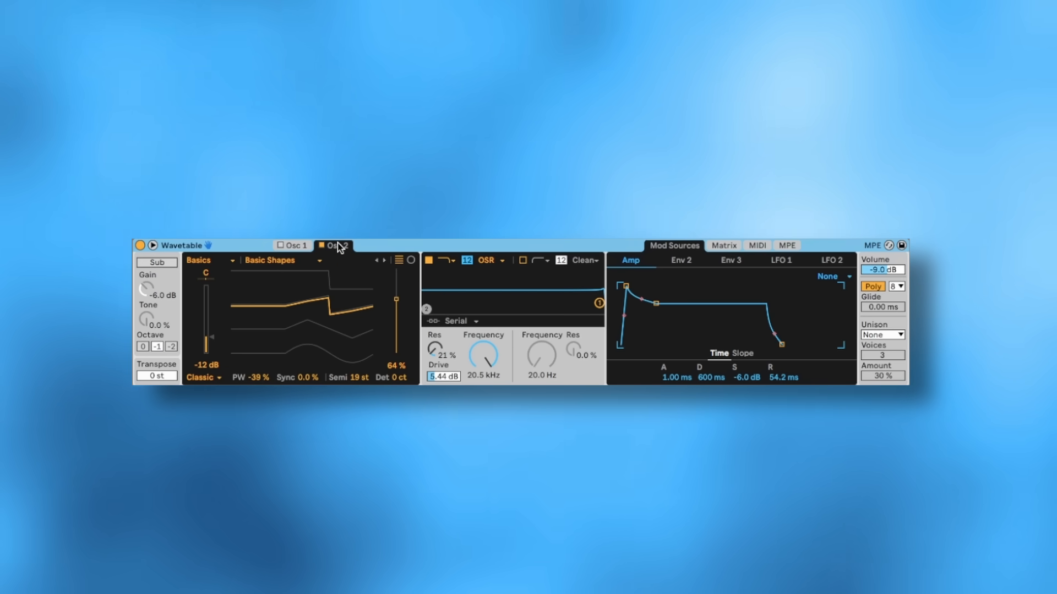
pyautogui.click(286, 248)
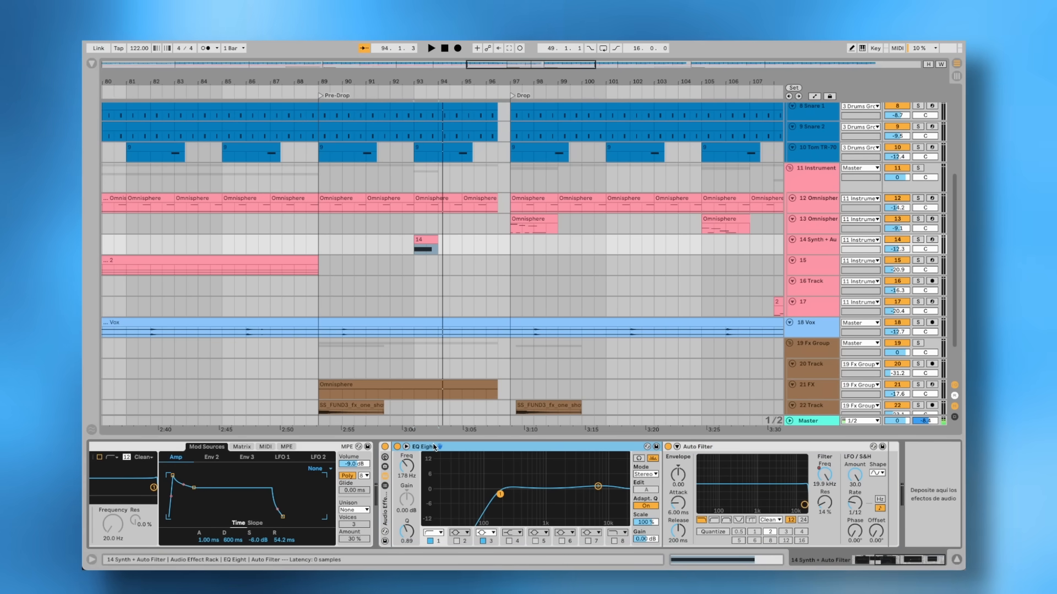
# Step: Select track 14's Auto Filter and audition the track's clips at bars 93 and 77 with their filter frequency automation
pyautogui.click(752, 447)
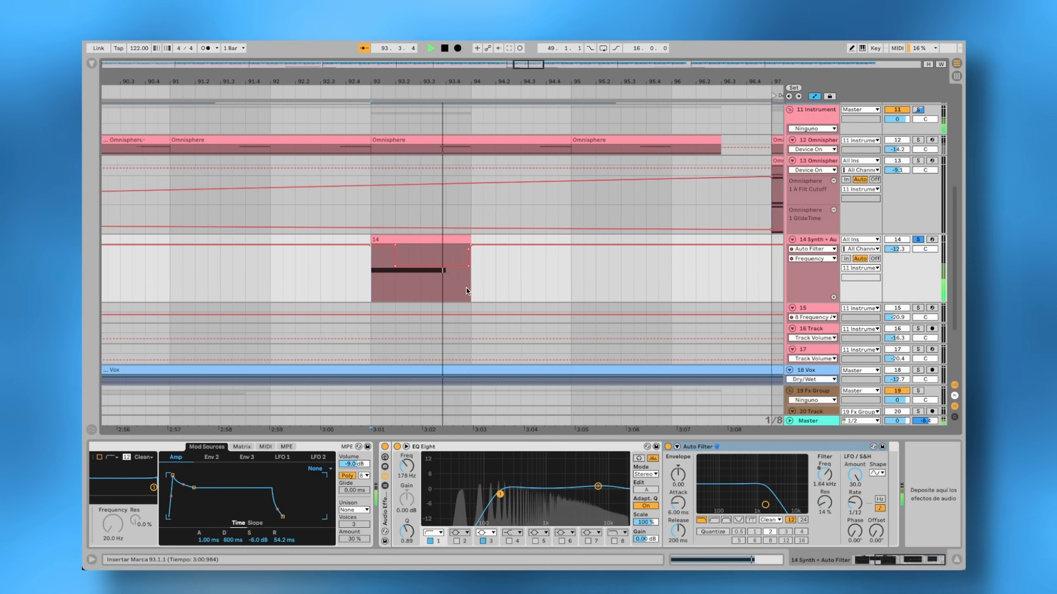
pyautogui.press('space')
pyautogui.press('space')
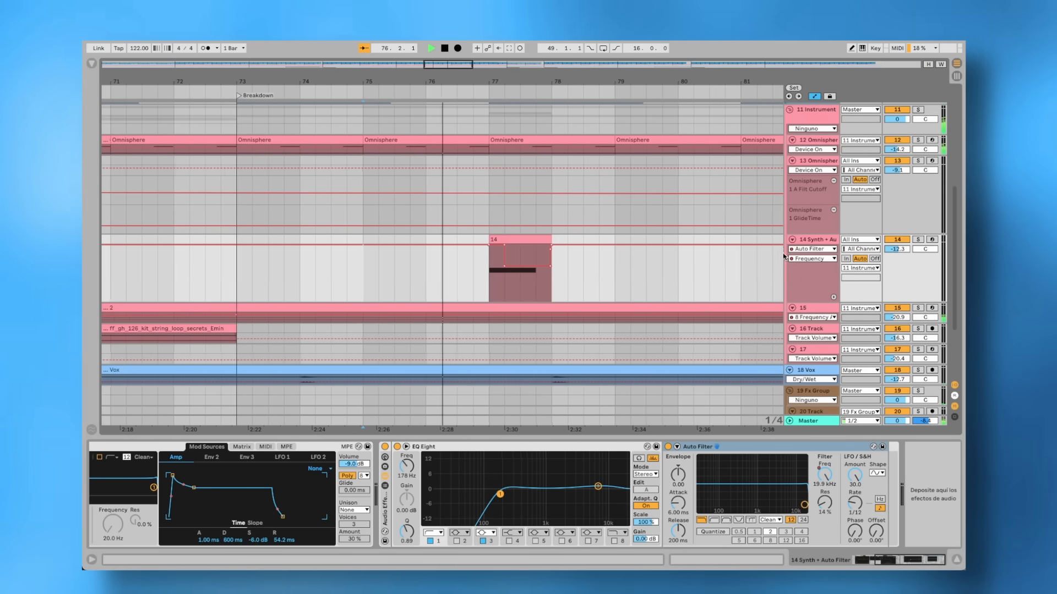
pyautogui.click(486, 239)
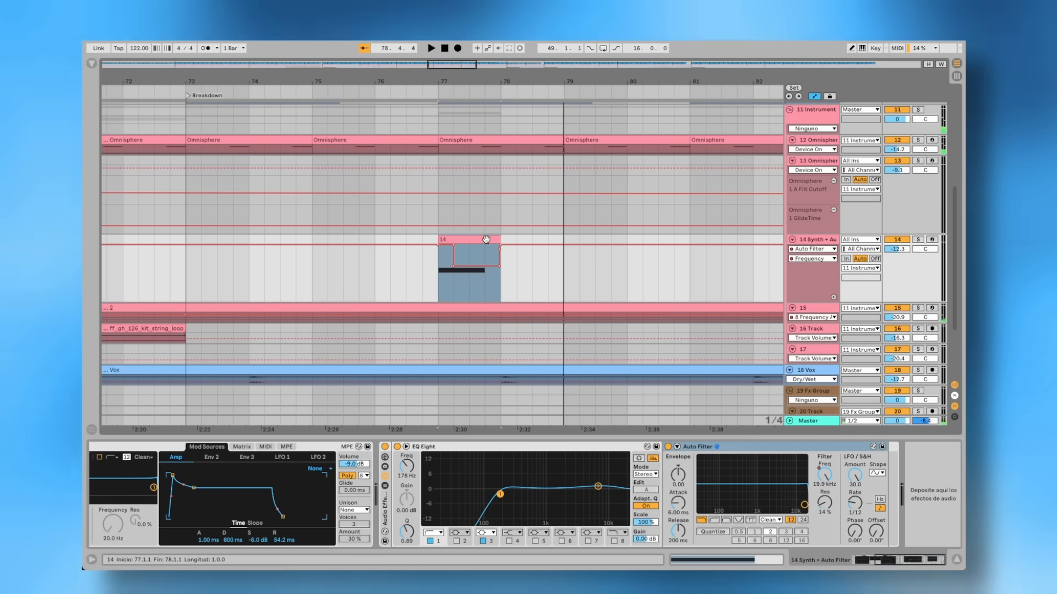
# Step: Place the insert marker at bar 57 on track 17 to show that track's device chain
pyautogui.click(322, 310)
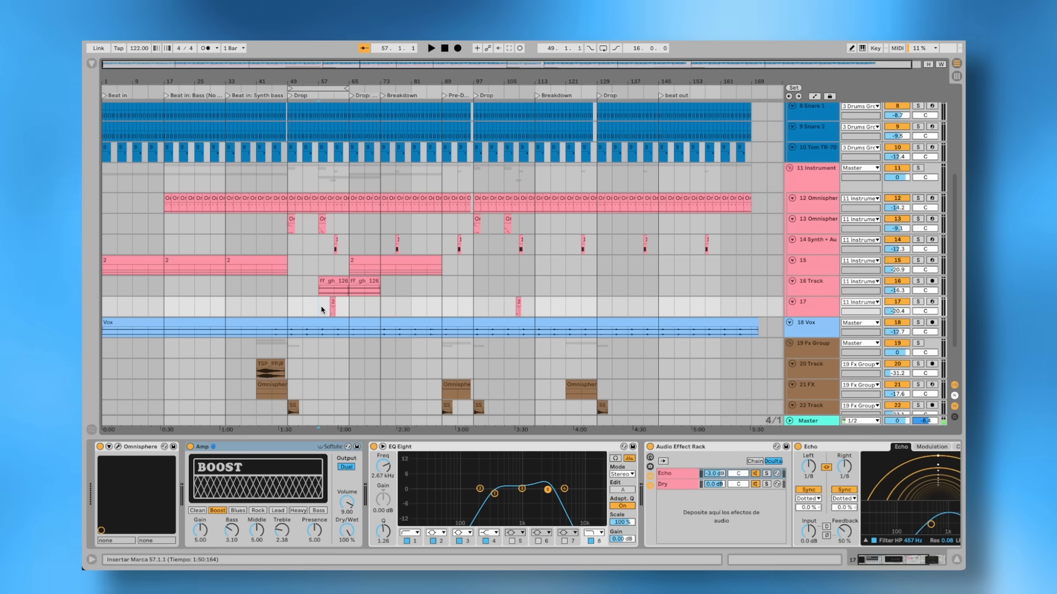